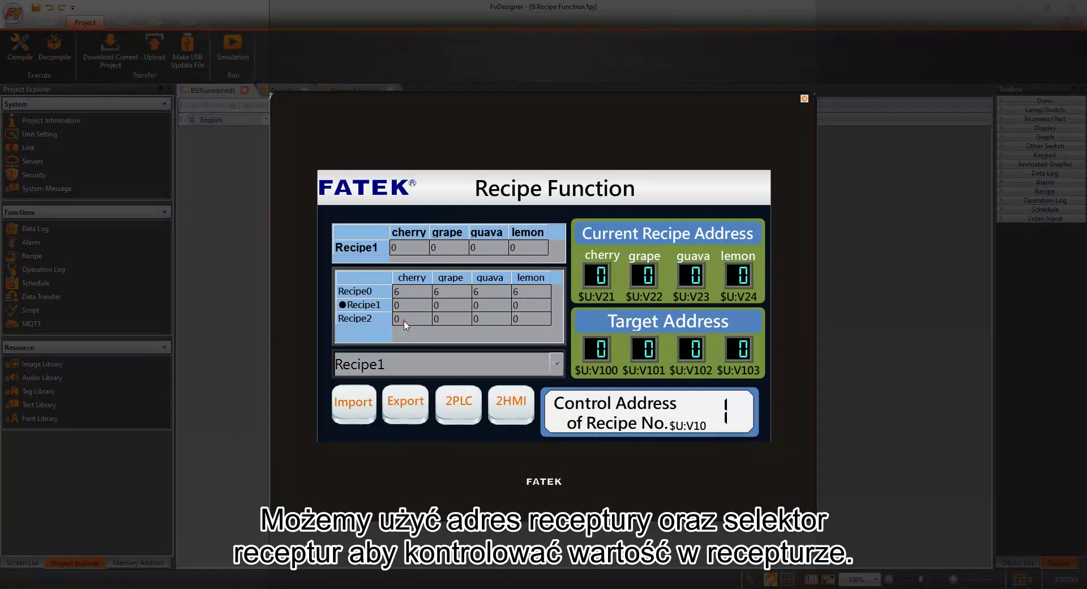
Set Recipe1's cherry, grape, guava and lemon values to 9 at the current recipe addresses and write them to the target addresses.
left_click(592, 278)
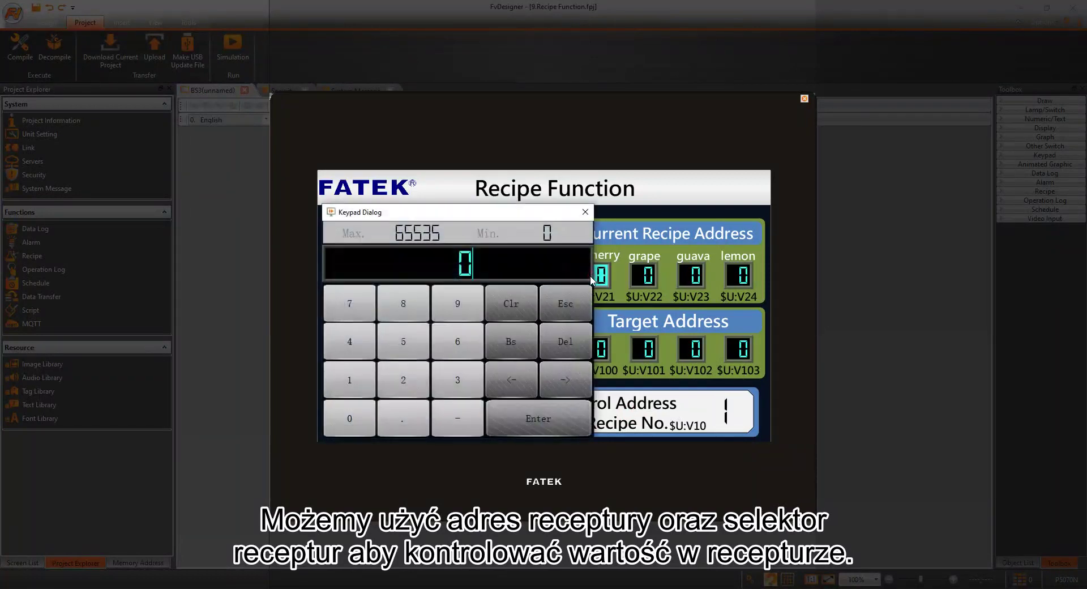
left_click(532, 413)
left_click(642, 277)
left_click(485, 304)
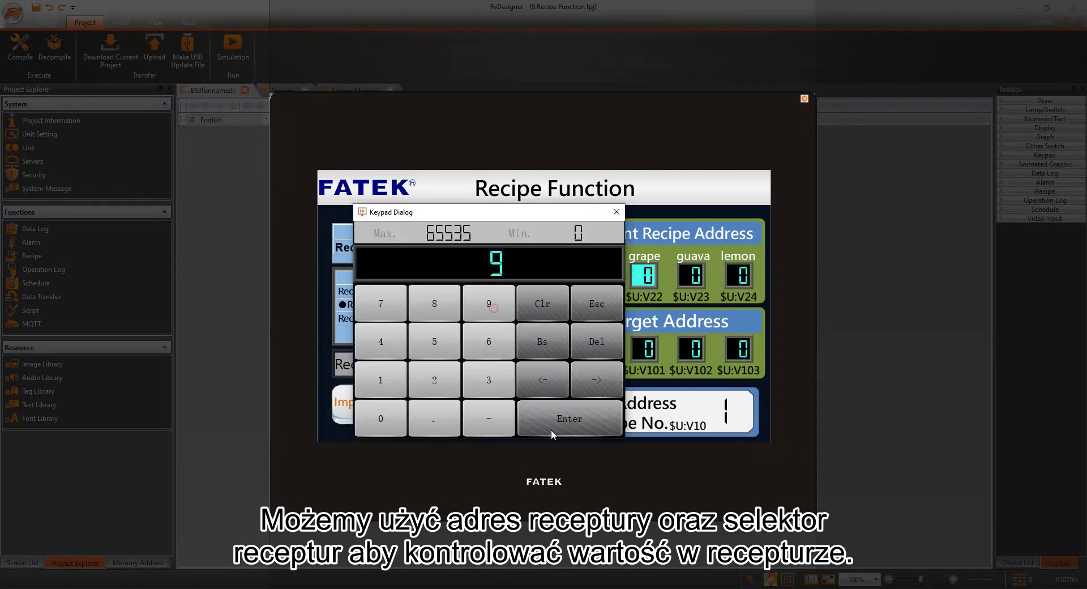
left_click(555, 425)
left_click(689, 277)
left_click(535, 304)
left_click(596, 423)
left_click(737, 276)
left_click(583, 304)
left_click(646, 423)
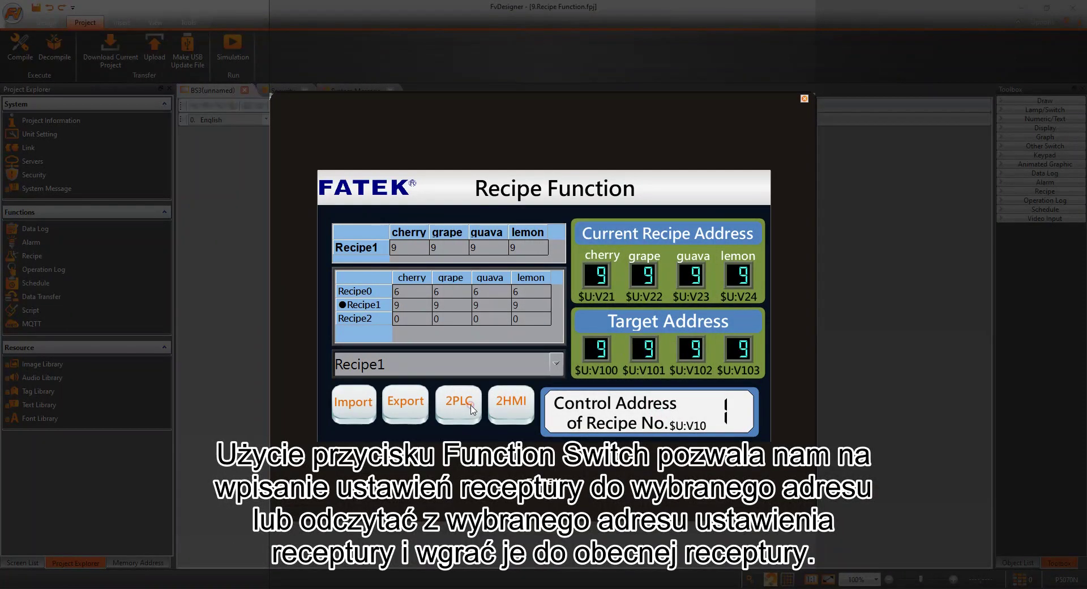
Load the target address values into Recipe2, and do the same for Recipe0.
left_click(508, 371)
left_click(430, 338)
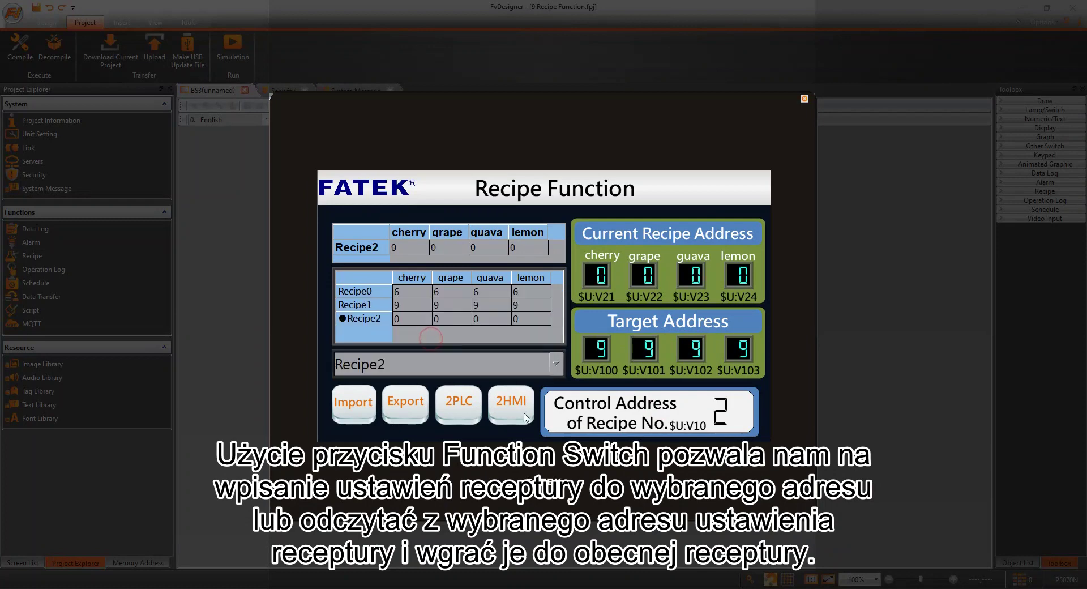
left_click(511, 403)
left_click(520, 367)
left_click(420, 304)
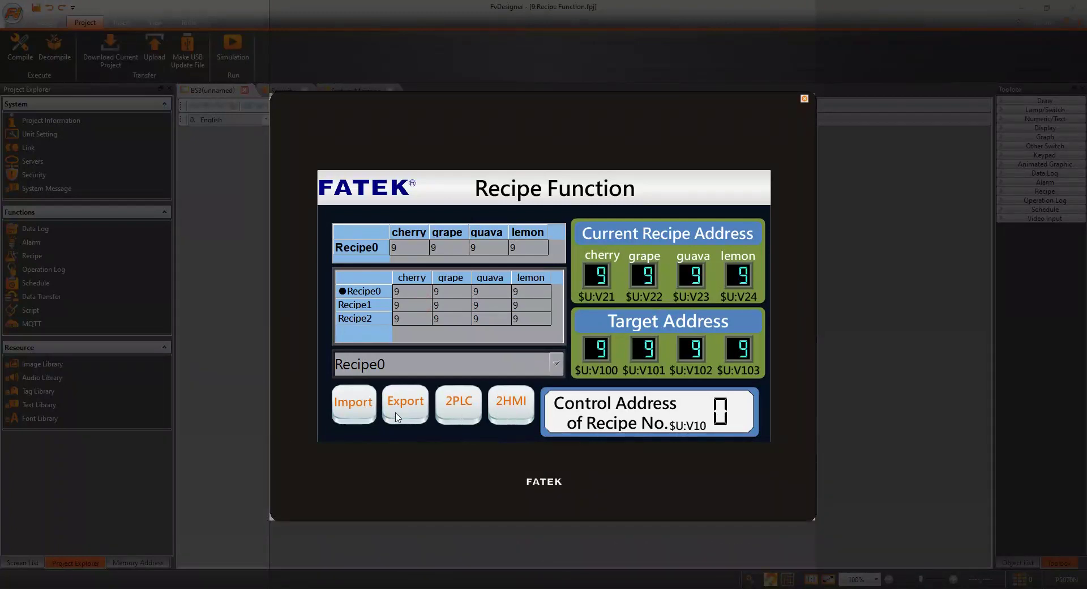
Export the recipes to a file named 321.csv in the HMI's juice2 folder.
left_click(406, 405)
left_click(175, 77)
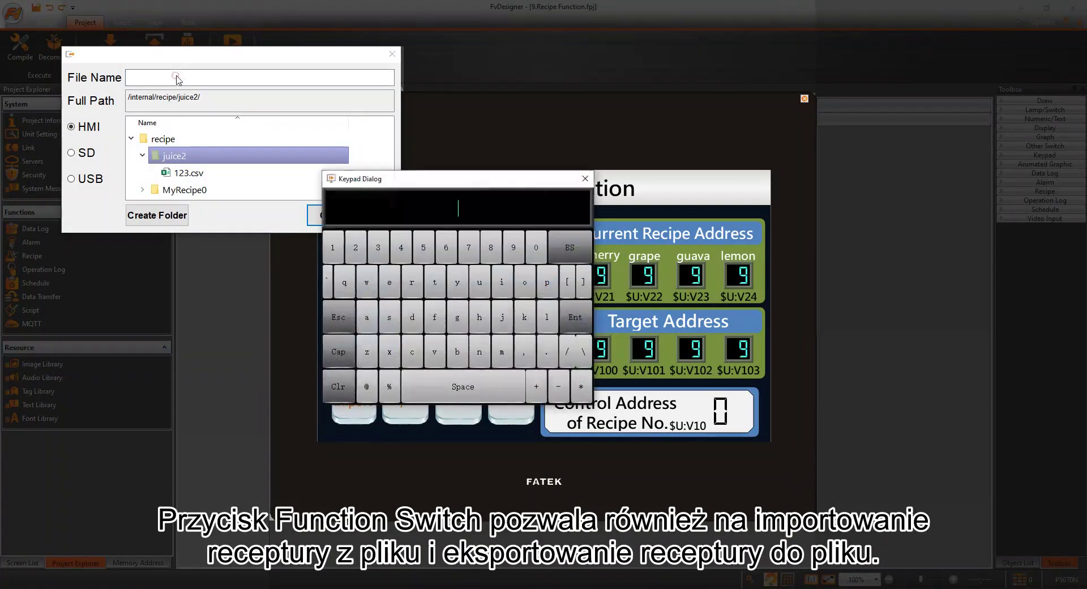
left_click(379, 248)
left_click(356, 247)
left_click(332, 247)
left_click(575, 317)
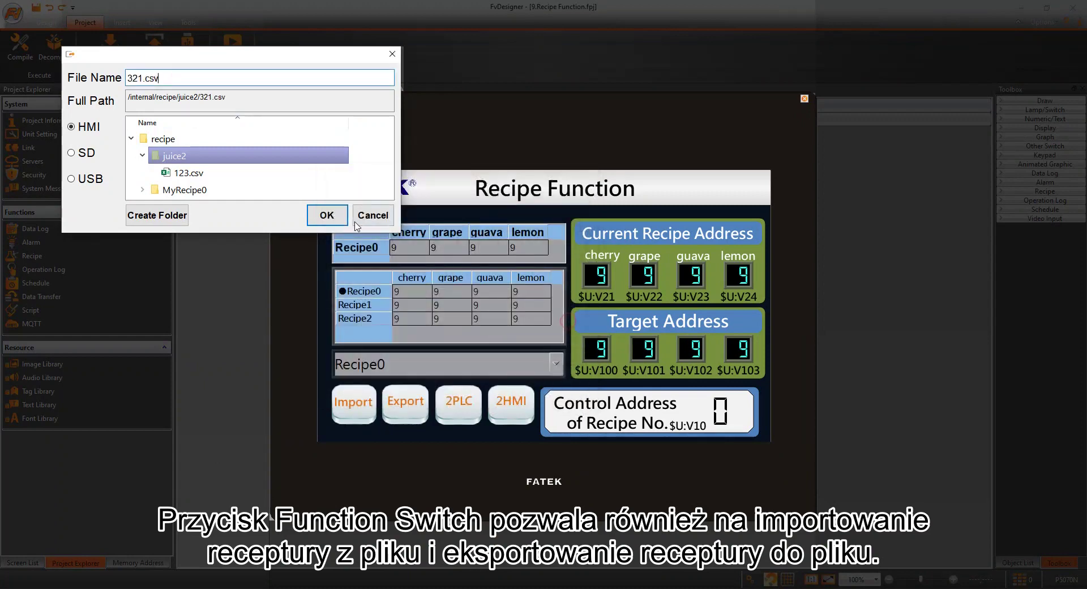
left_click(328, 221)
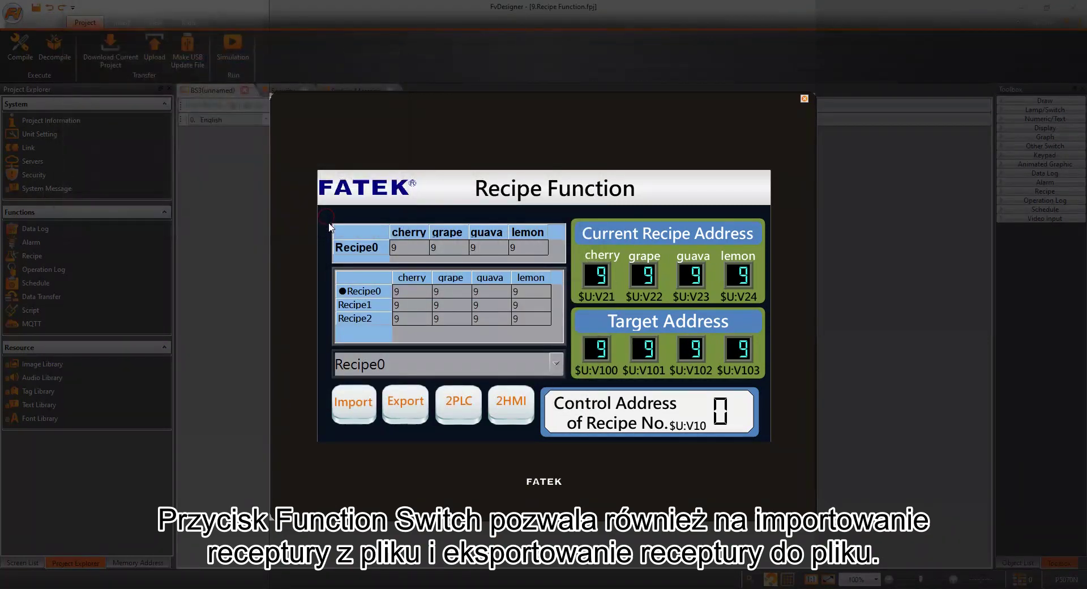
Import the recipes from 123.csv in the juice2 folder, followed by those from 321.csv.
left_click(350, 391)
left_click(210, 131)
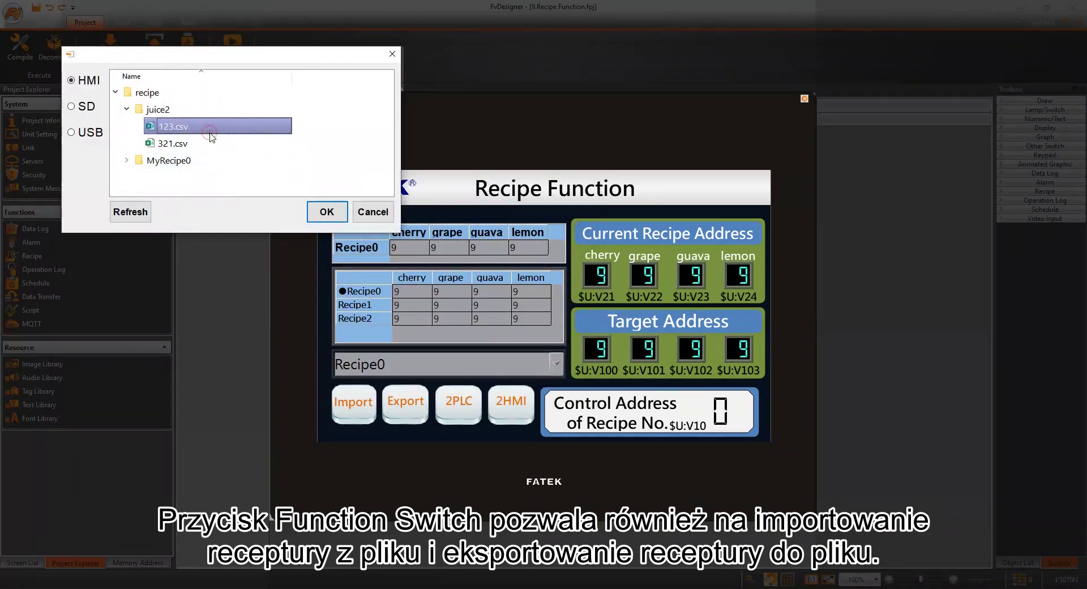
left_click(325, 212)
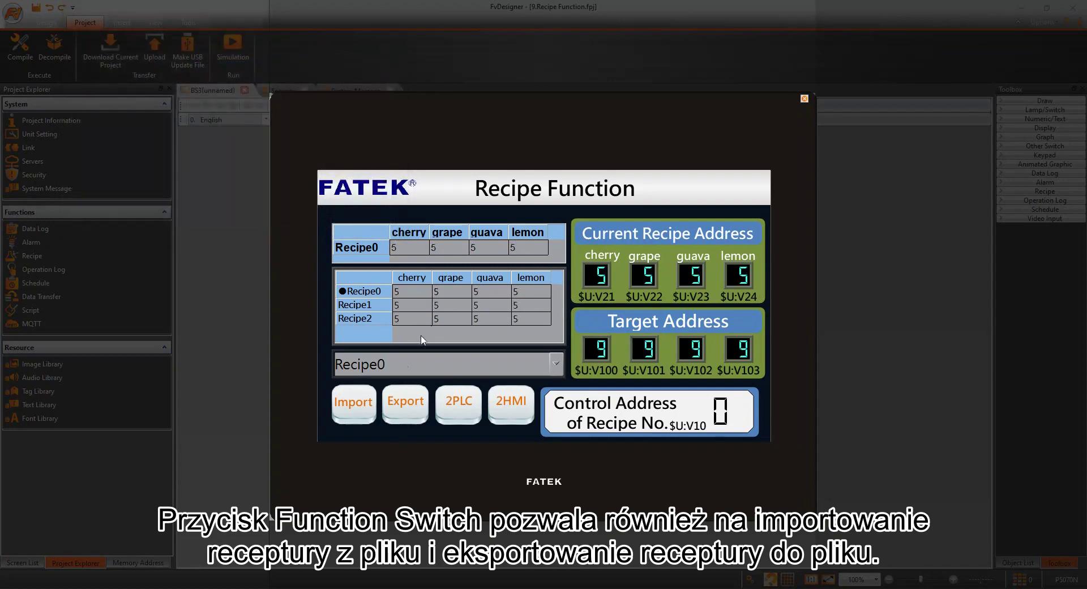
left_click(354, 402)
left_click(198, 141)
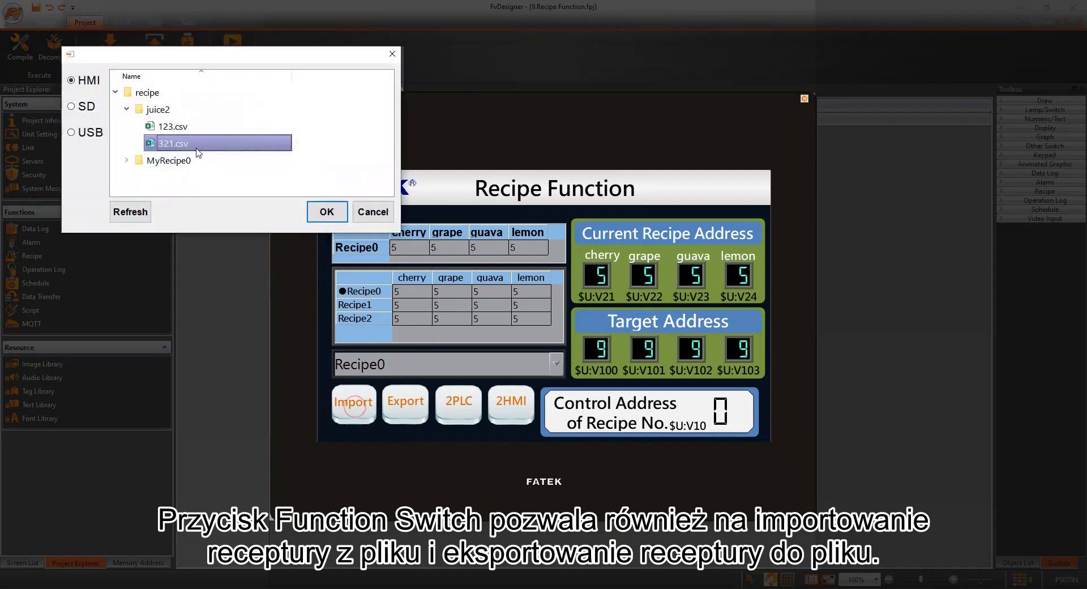
left_click(332, 220)
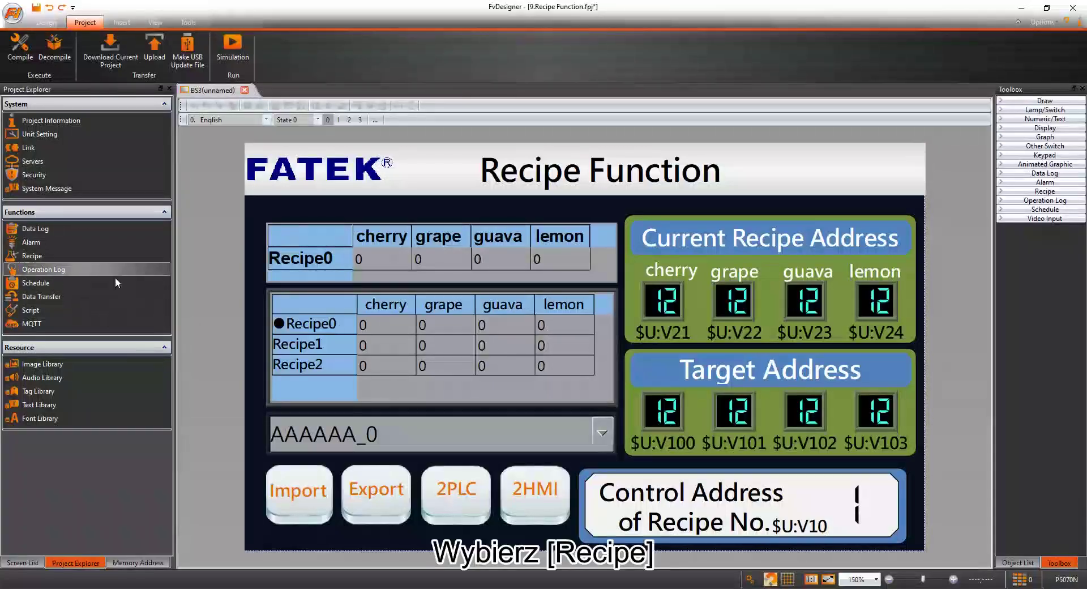
Open the project's juice recipe group for editing and rename it juice2.
double_click(107, 256)
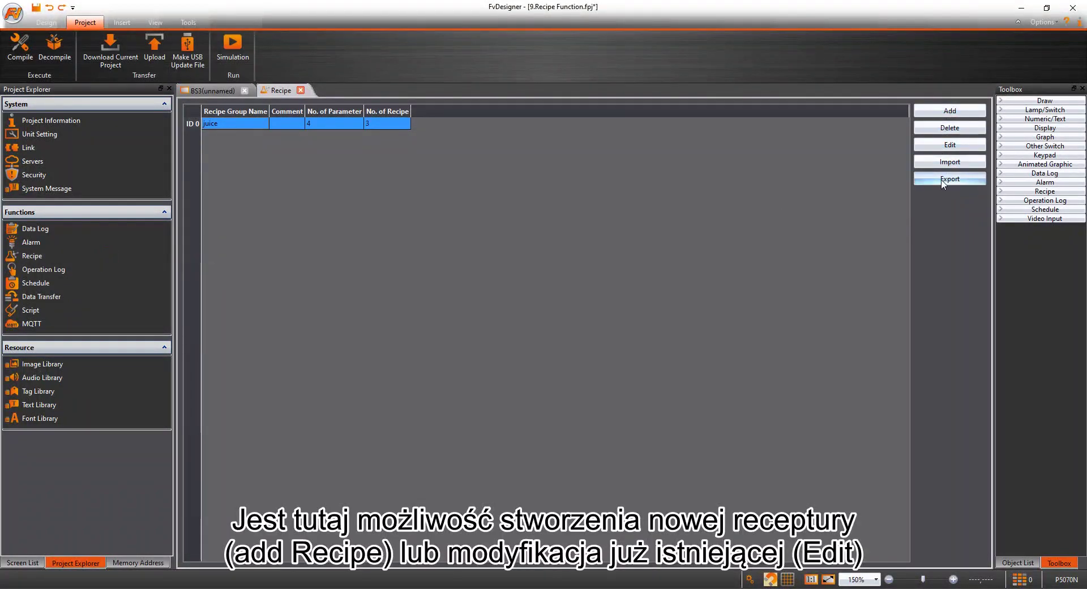
double_click(351, 122)
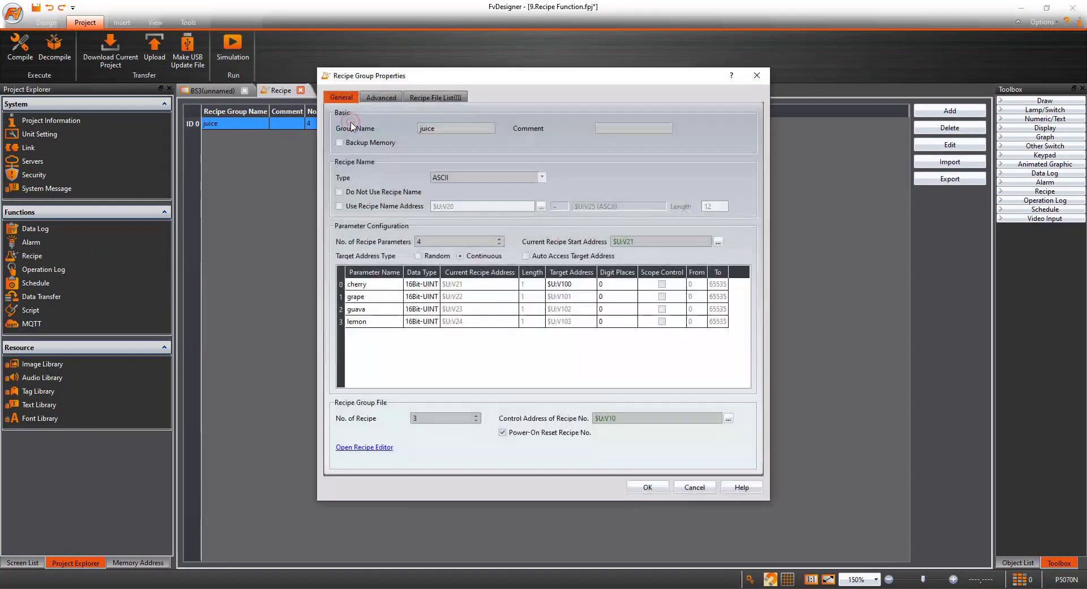
left_click(465, 136)
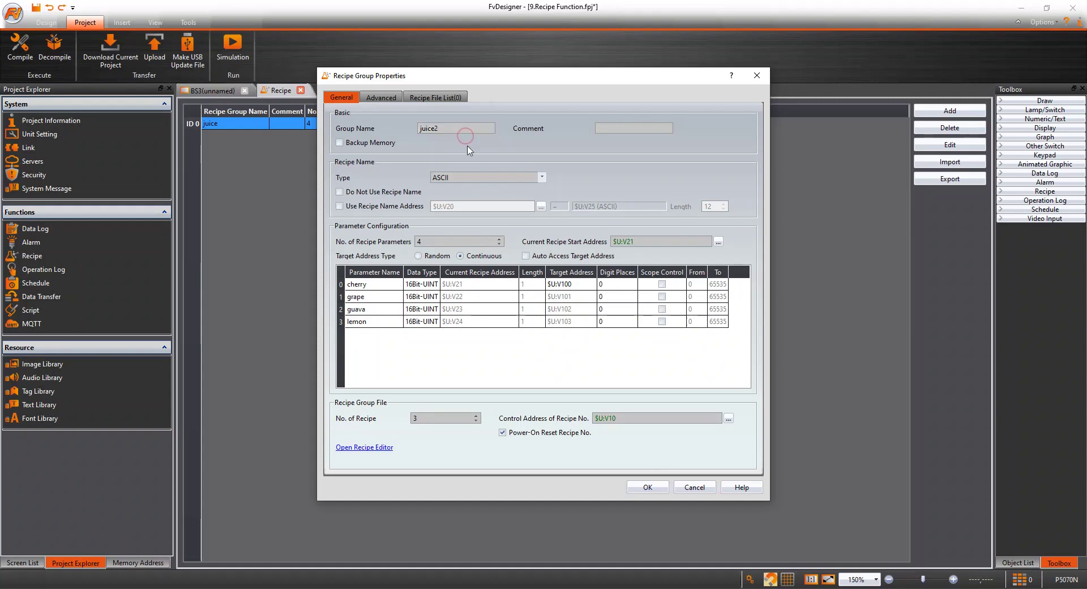
Raise the number of recipe parameters to 7 and return it to 4.
left_click(499, 240)
left_click(499, 239)
left_click(499, 240)
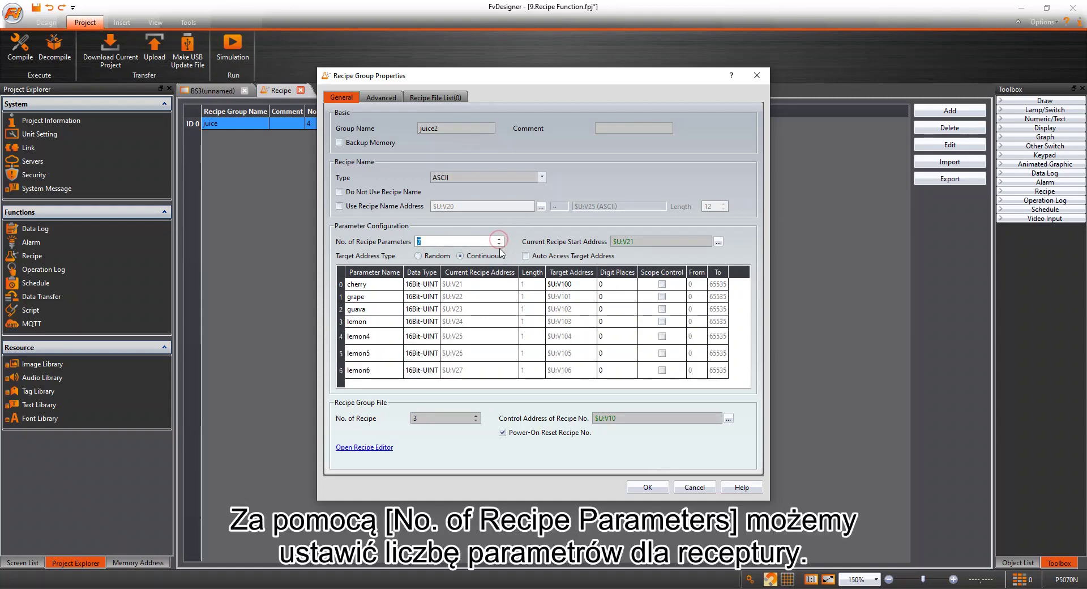
left_click(498, 244)
left_click(499, 244)
left_click(500, 244)
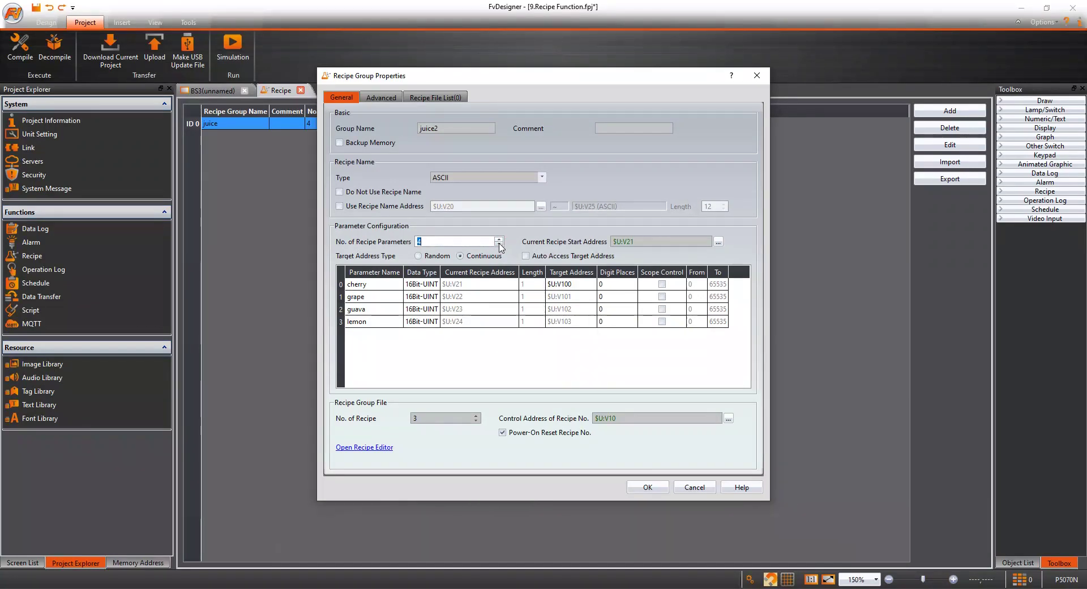
Rename the guava parameter to apple in the parameter configuration.
left_click(377, 308)
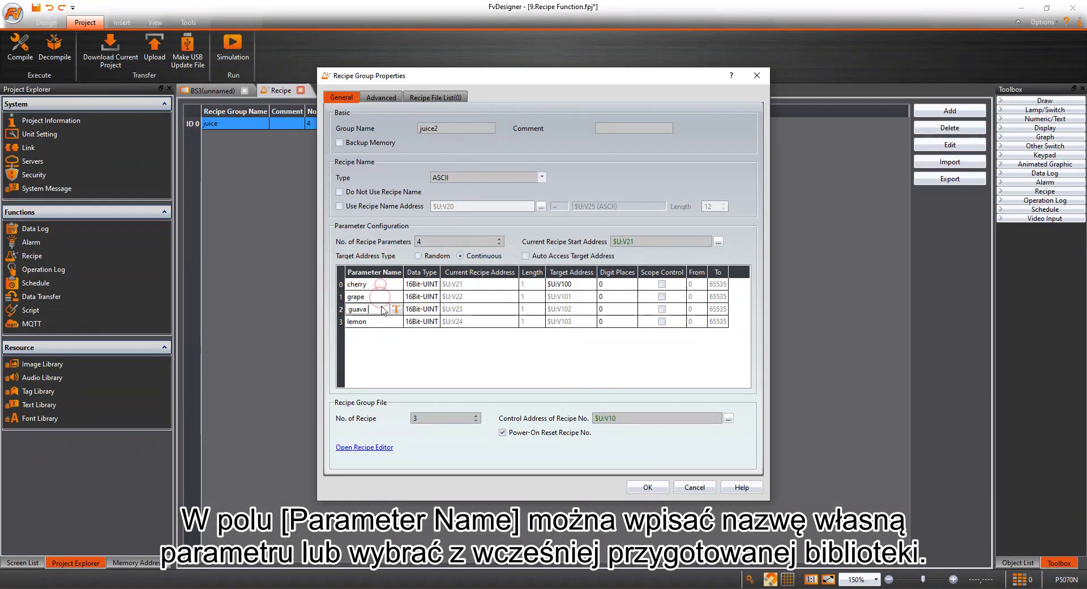
double_click(378, 309)
type("apple")
left_click(410, 368)
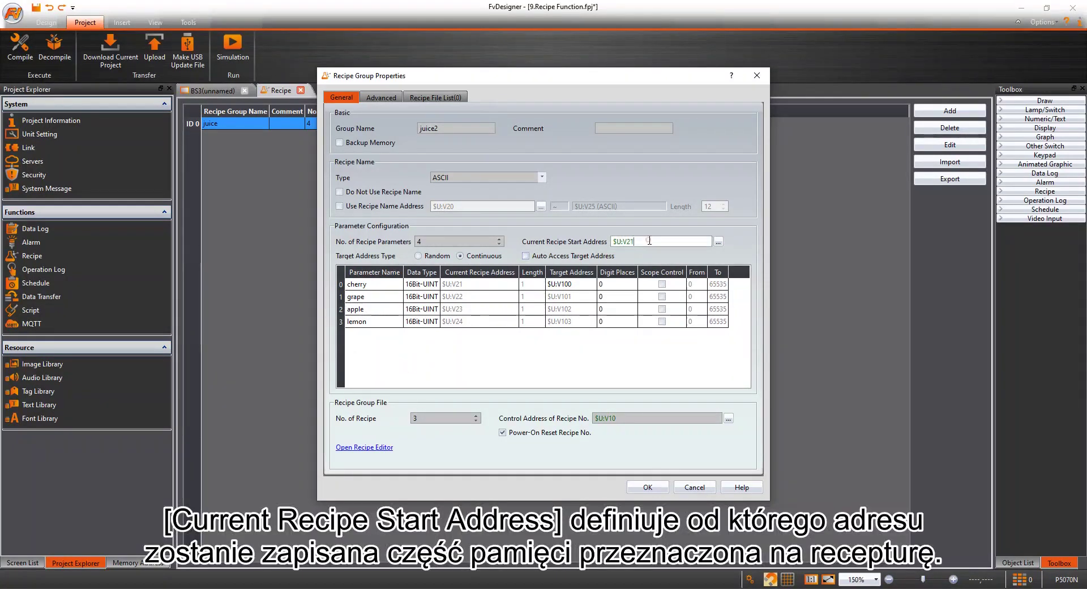
Change the cherry parameter's target address to $U:V101 and return it to $U:V100.
left_click(648, 240)
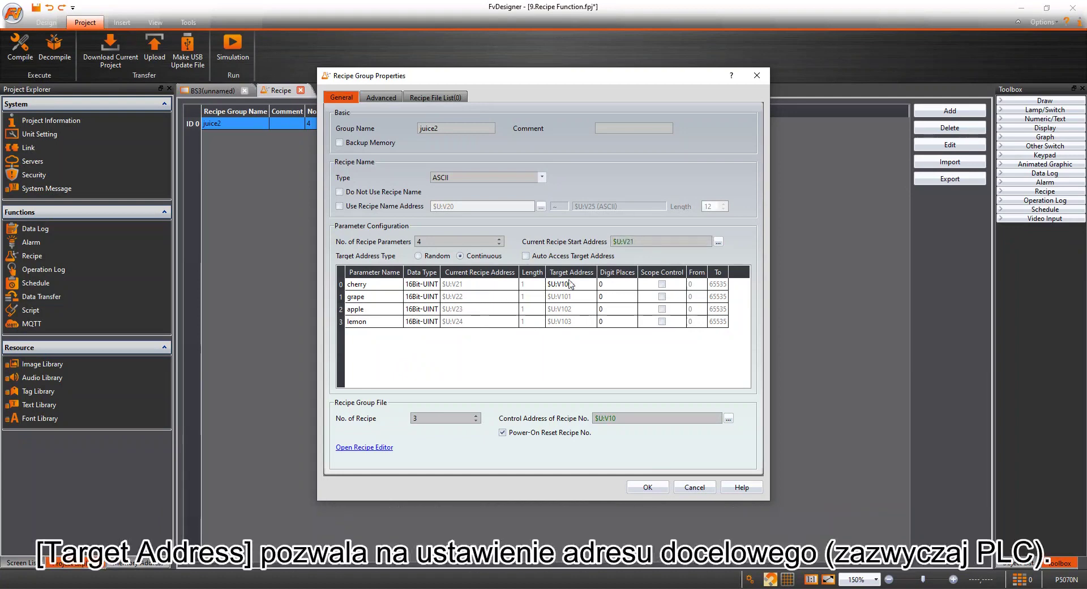
double_click(577, 284)
left_click(578, 283)
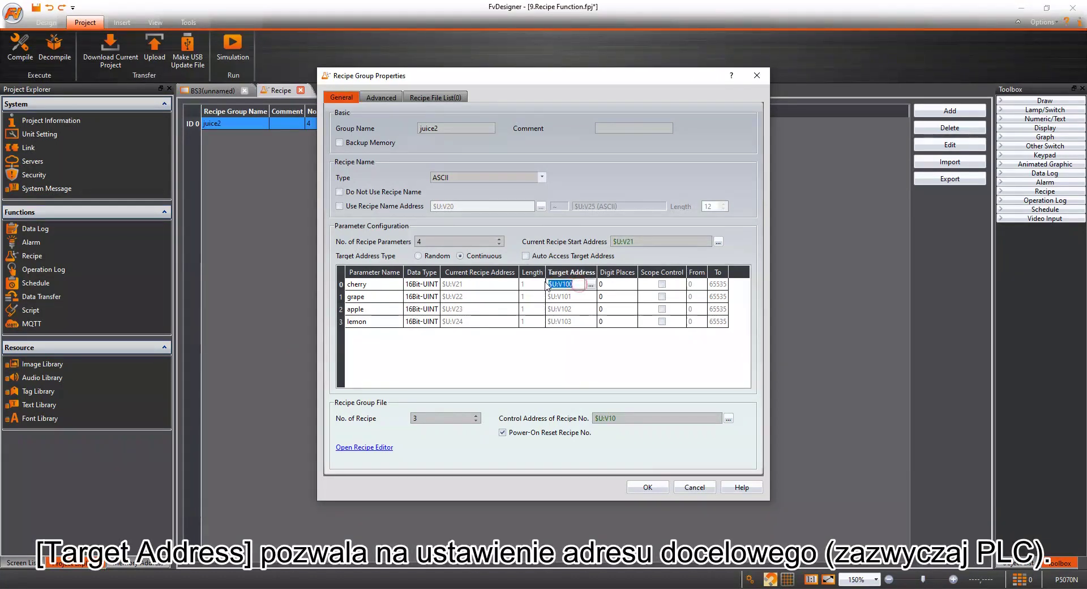
left_click(578, 284)
key("Return")
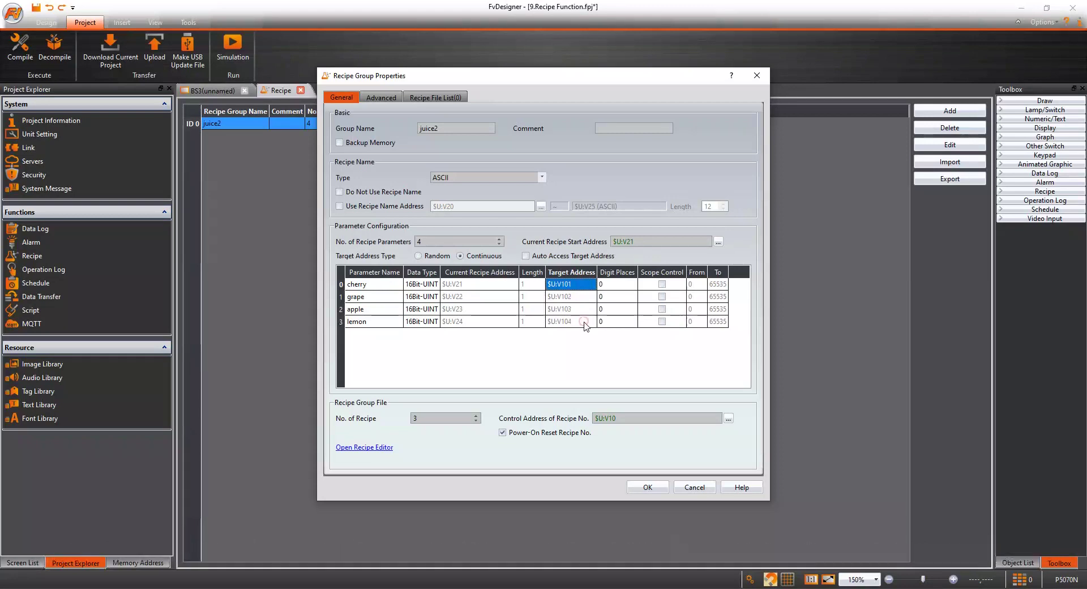
left_click(582, 286)
left_click(579, 284)
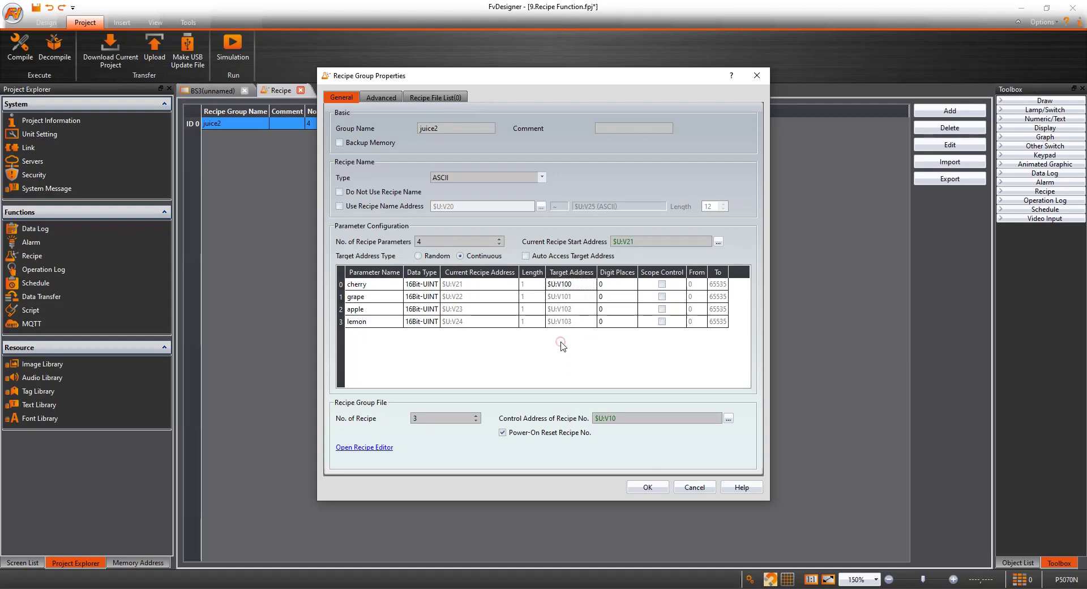
Switch the target address type to Random, try individual address editing, and return it to Continuous.
left_click(433, 255)
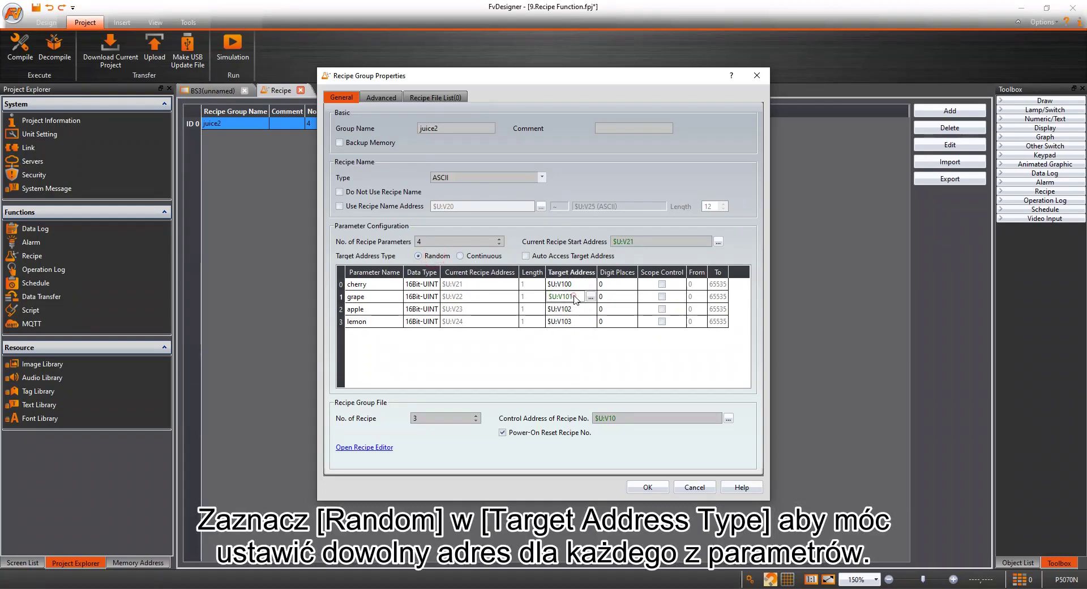
left_click(575, 319)
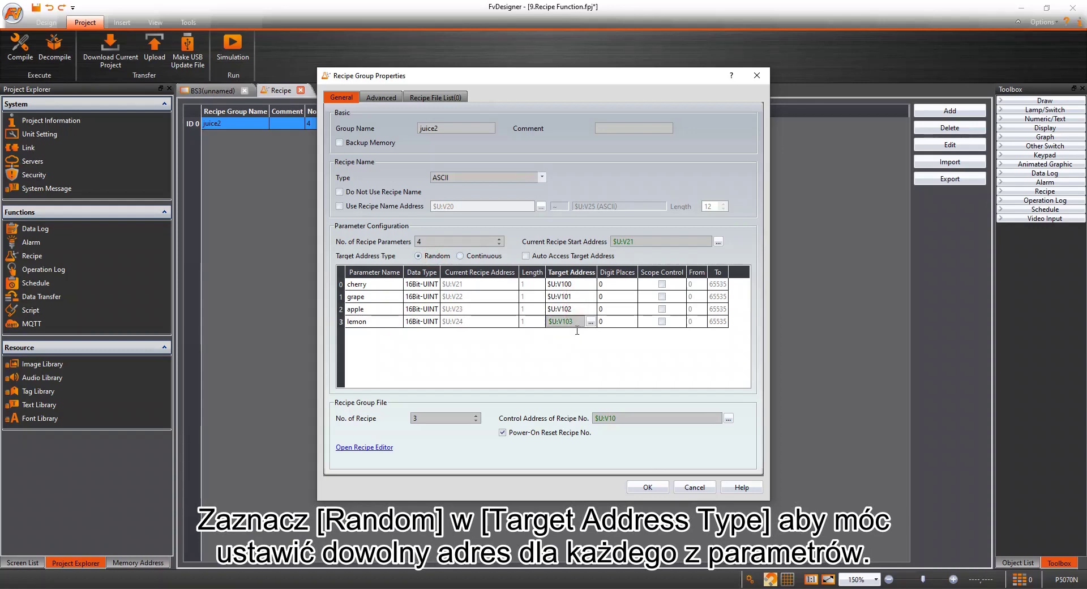
left_click(572, 342)
left_click(460, 255)
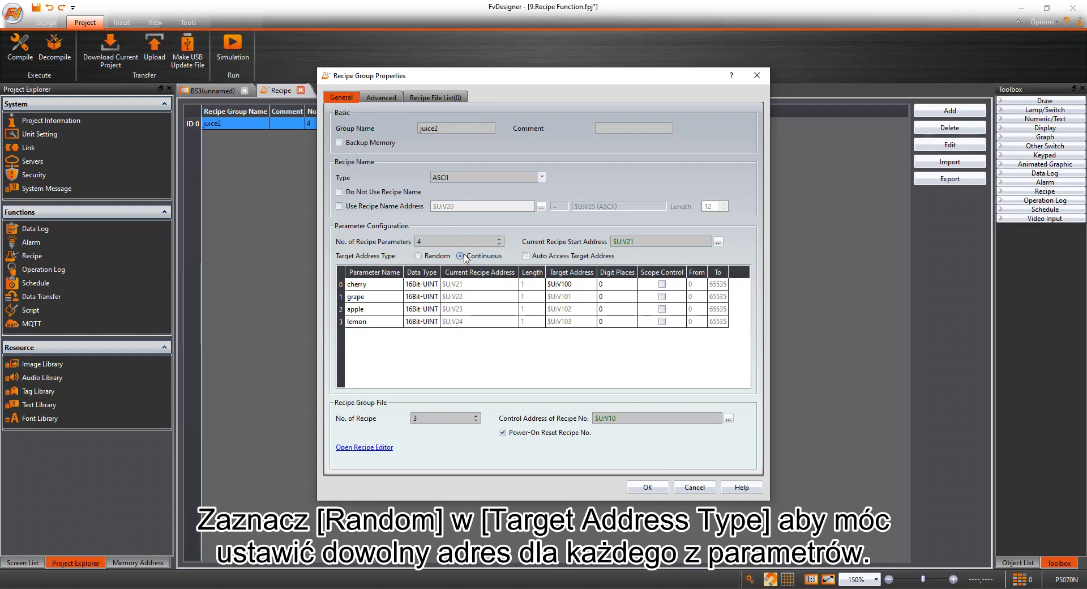
Check the control address of the recipe number and accept the recipe group properties.
left_click(674, 418)
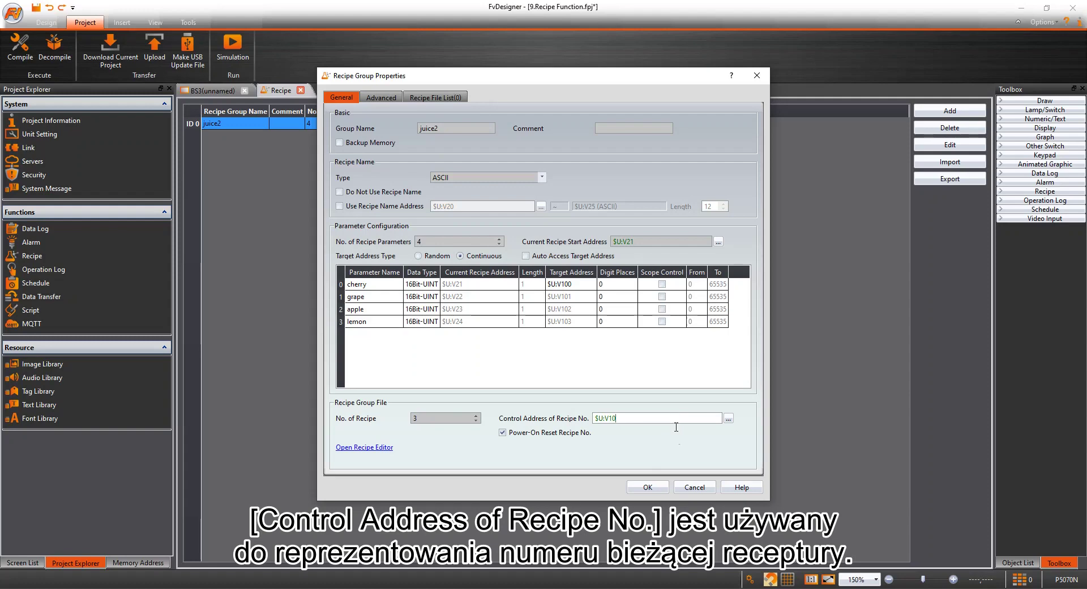
left_click(652, 486)
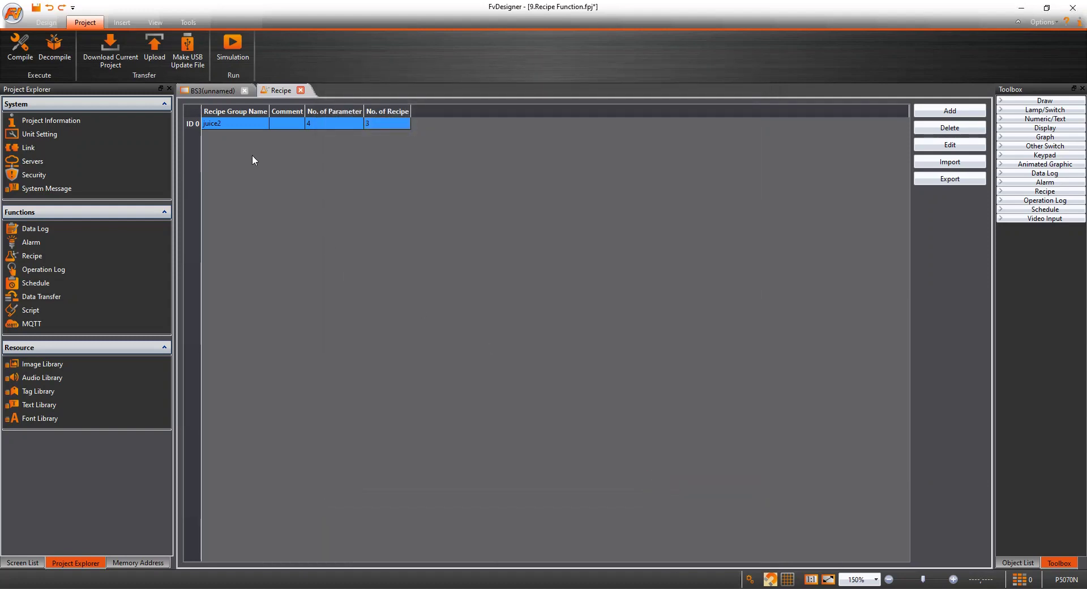
Delete the three-row recipe table, the recipe selector and the Import button from the BS3 screen.
left_click(214, 92)
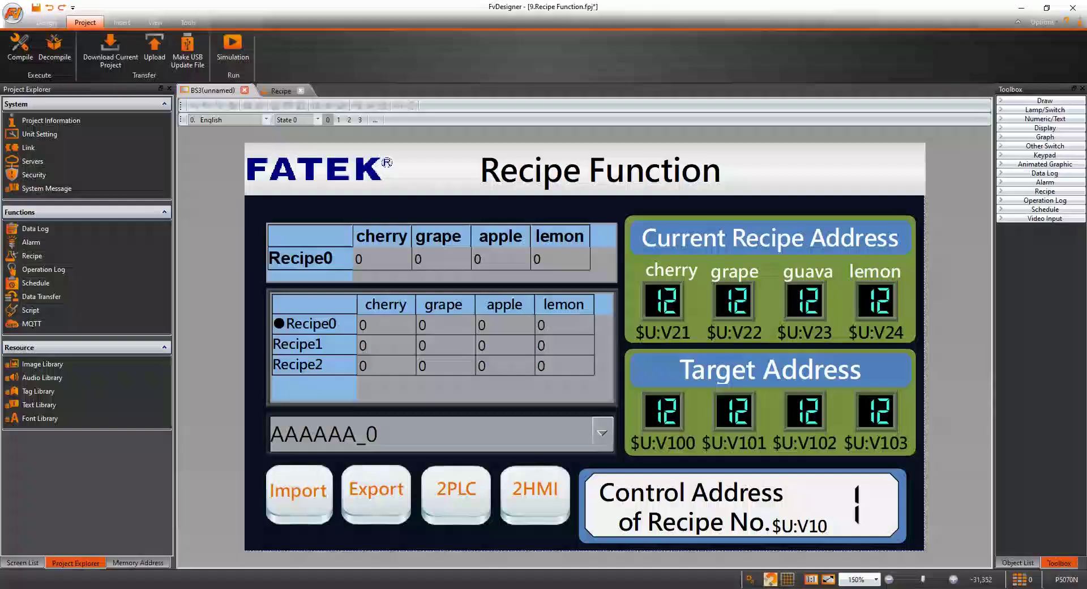
left_click(359, 385)
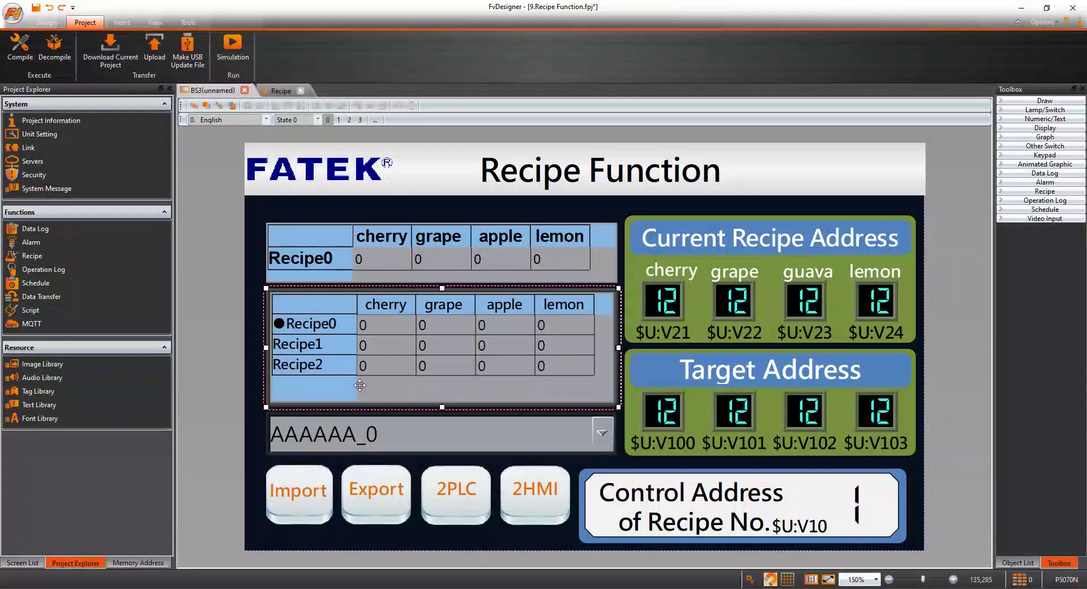
key("Delete")
left_click(380, 422)
key("Delete")
left_click(301, 475)
key("Delete")
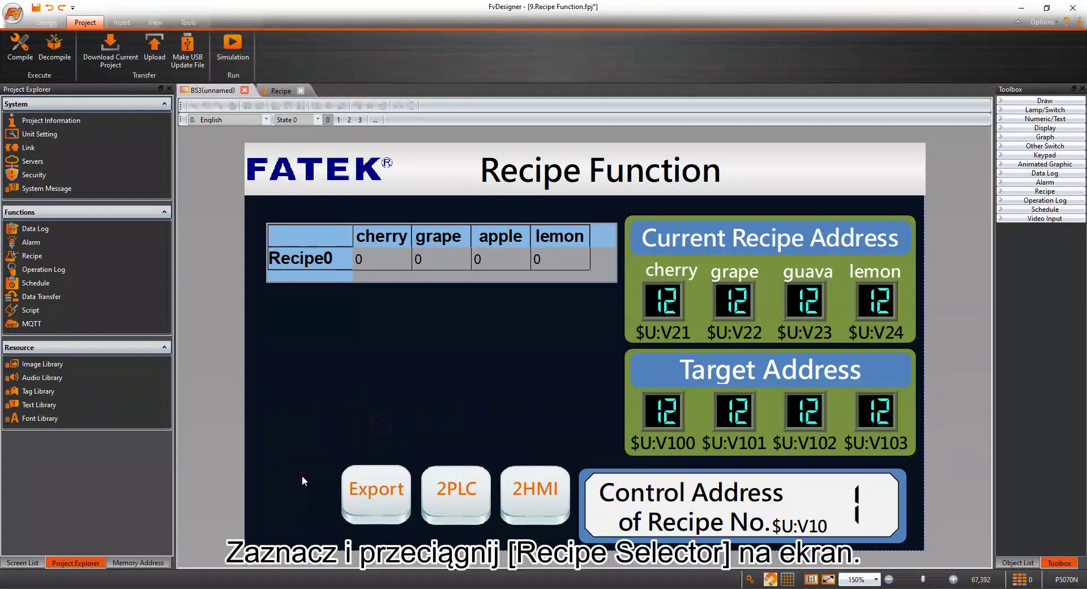
Place a Recipe Selector just above the Export, 2PLC and 2HMI buttons and assign it the juice2 recipe group.
left_click(1045, 191)
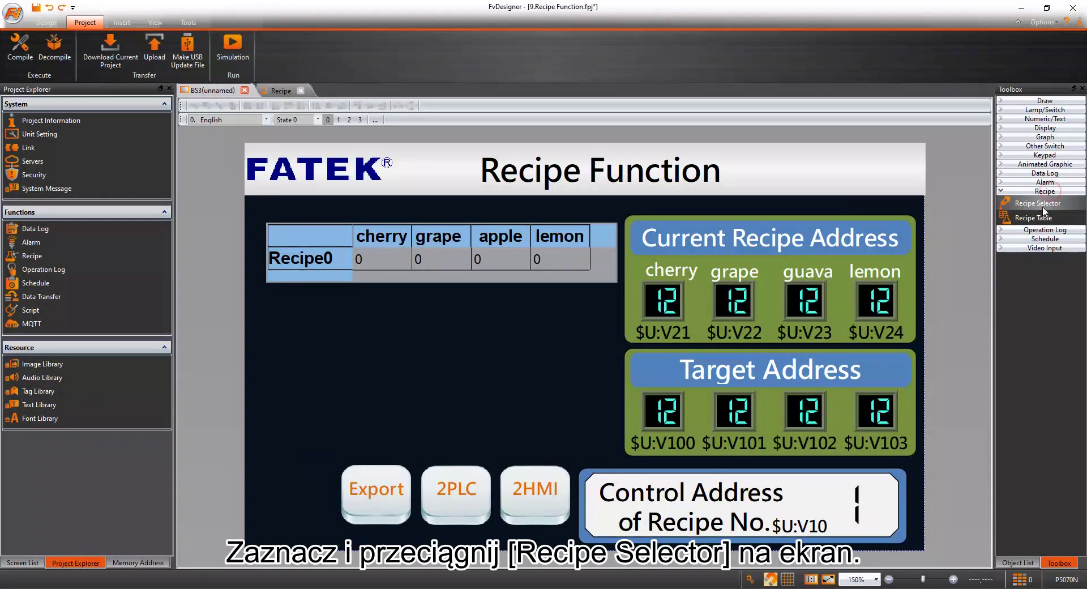
left_click_drag(1043, 210, 348, 430)
double_click(434, 444)
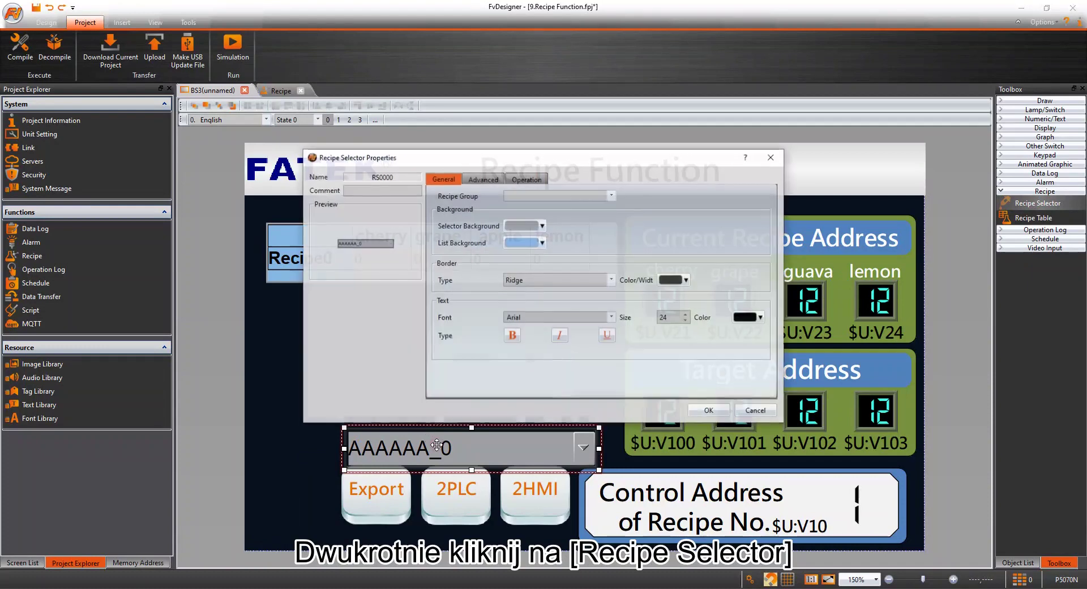
left_click(577, 195)
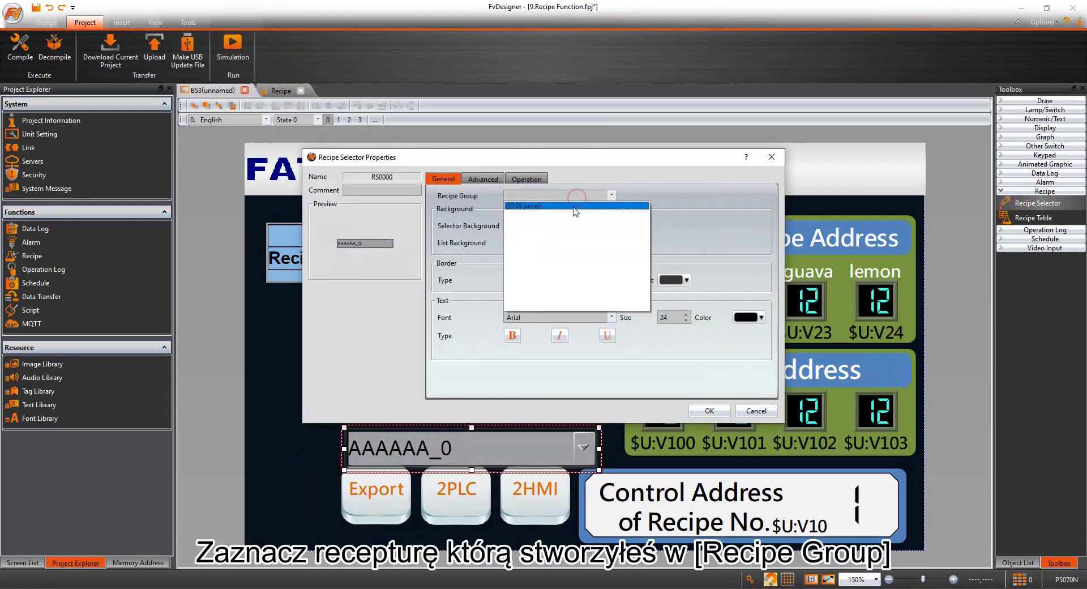
left_click(574, 209)
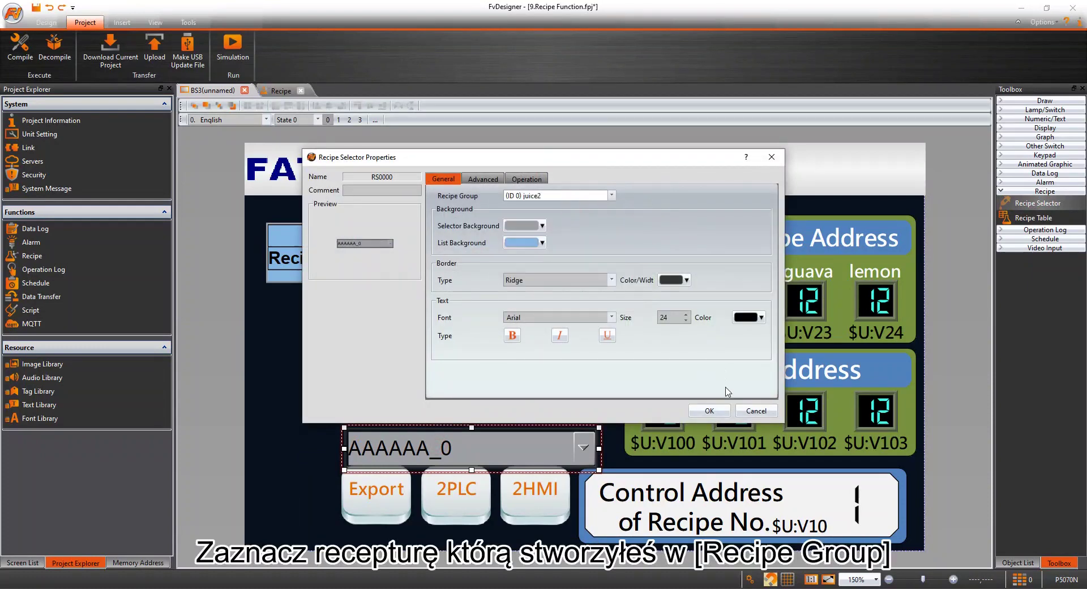
left_click(709, 410)
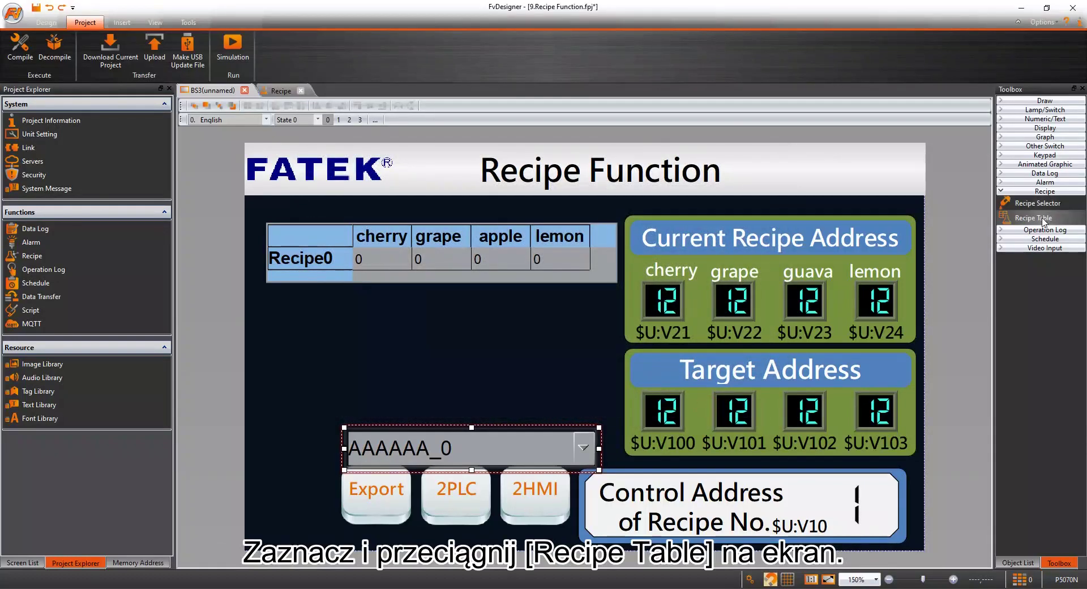
Place a Recipe Table below the existing one-row table and assign it the juice2 recipe group.
left_click_drag(1039, 216, 329, 319)
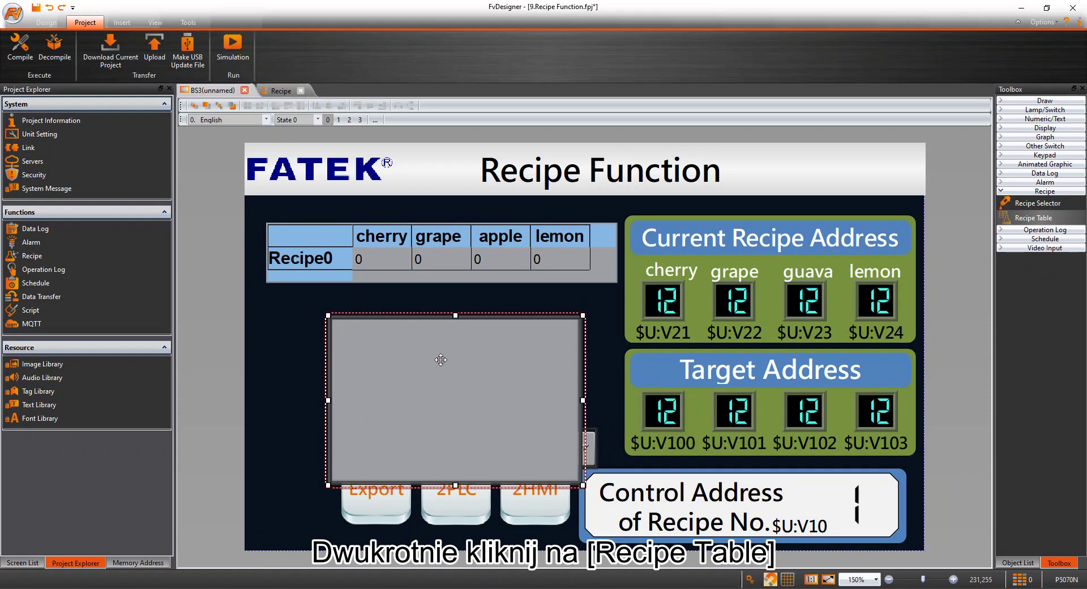
double_click(441, 360)
left_click(619, 113)
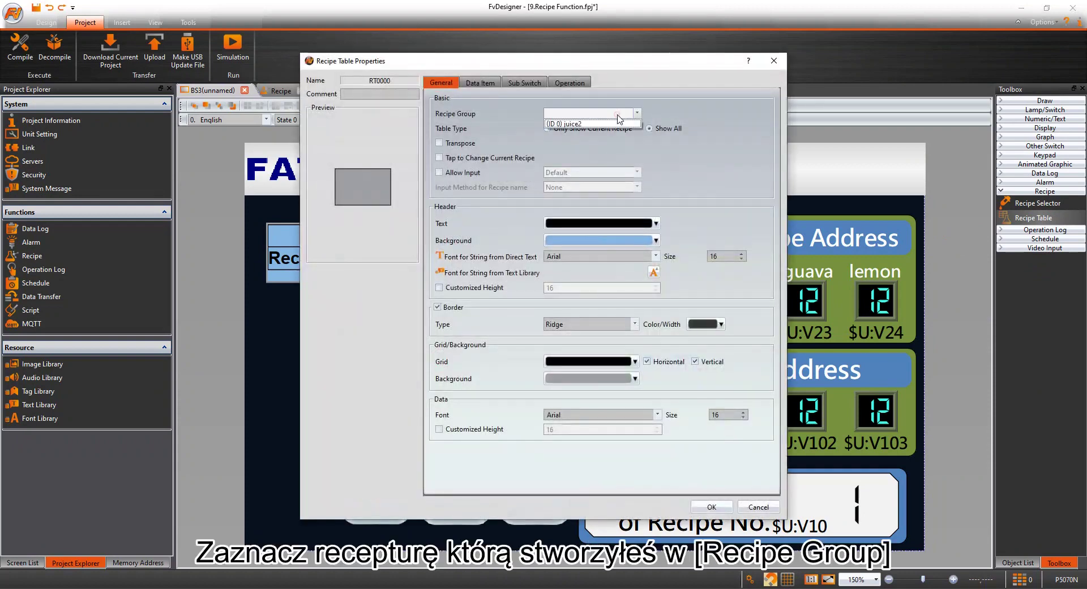
left_click(614, 123)
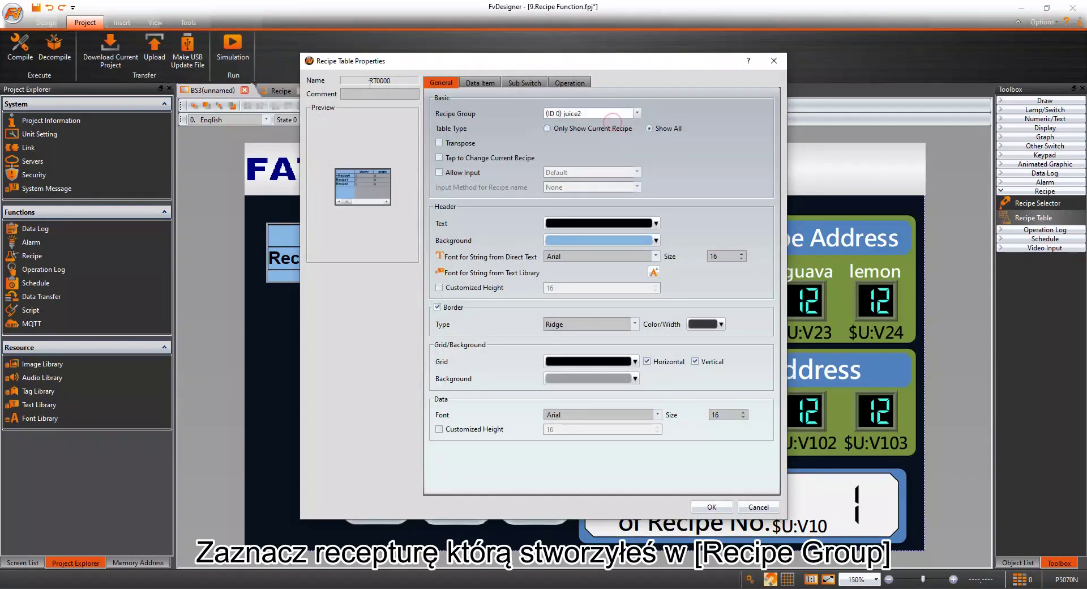
Try the Only Show Current Recipe table type and return the recipe table to Show All.
left_click_drag(453, 61, 745, 87)
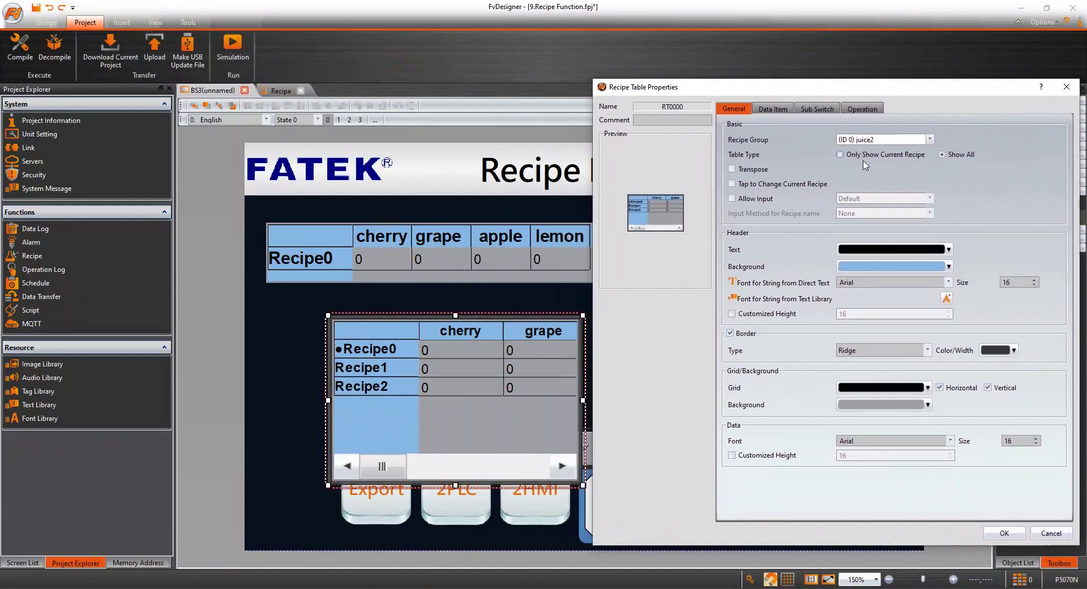
left_click(841, 155)
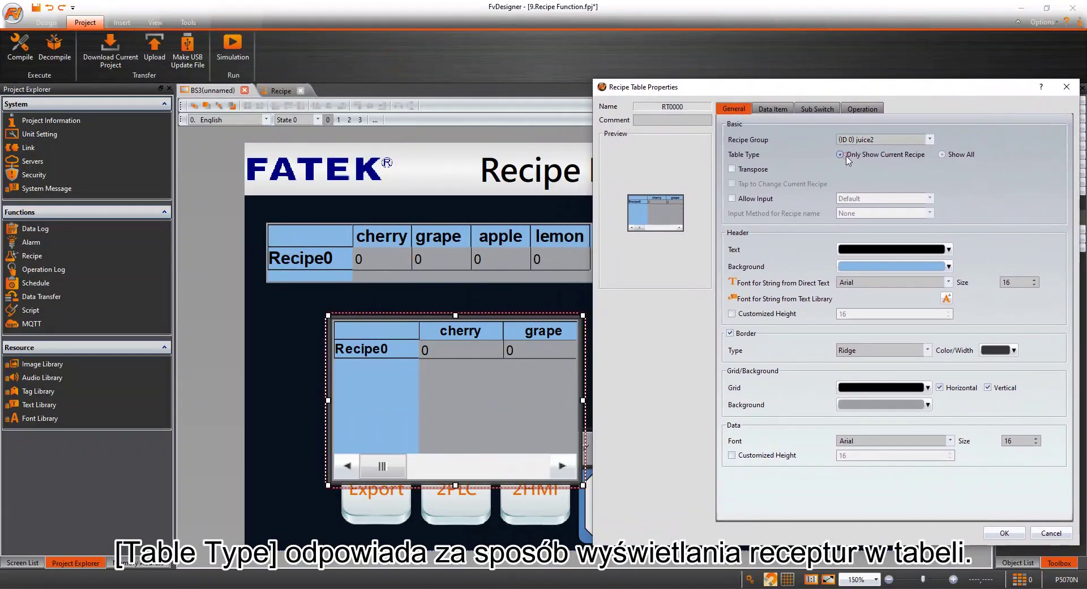
left_click(942, 155)
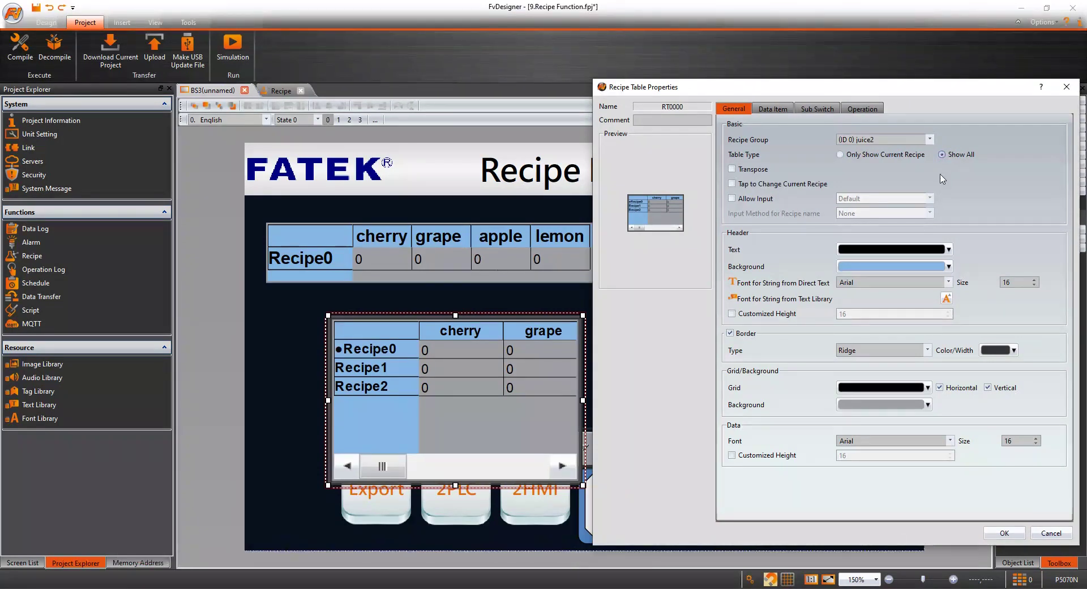
Set the recipe table's vertical header width for the recipe set names to 90.
left_click(779, 115)
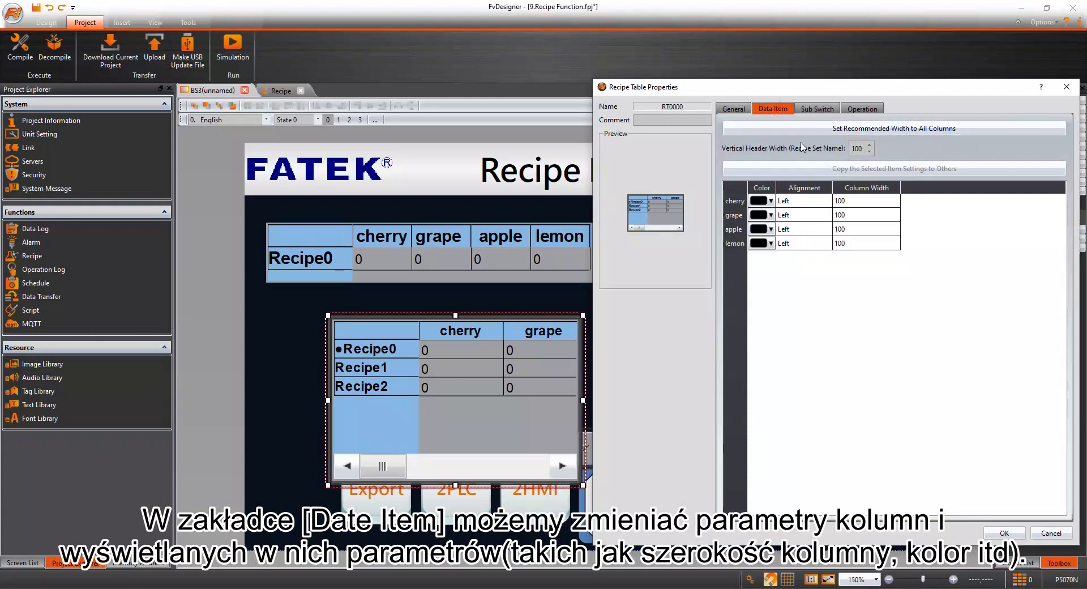
left_click(869, 152)
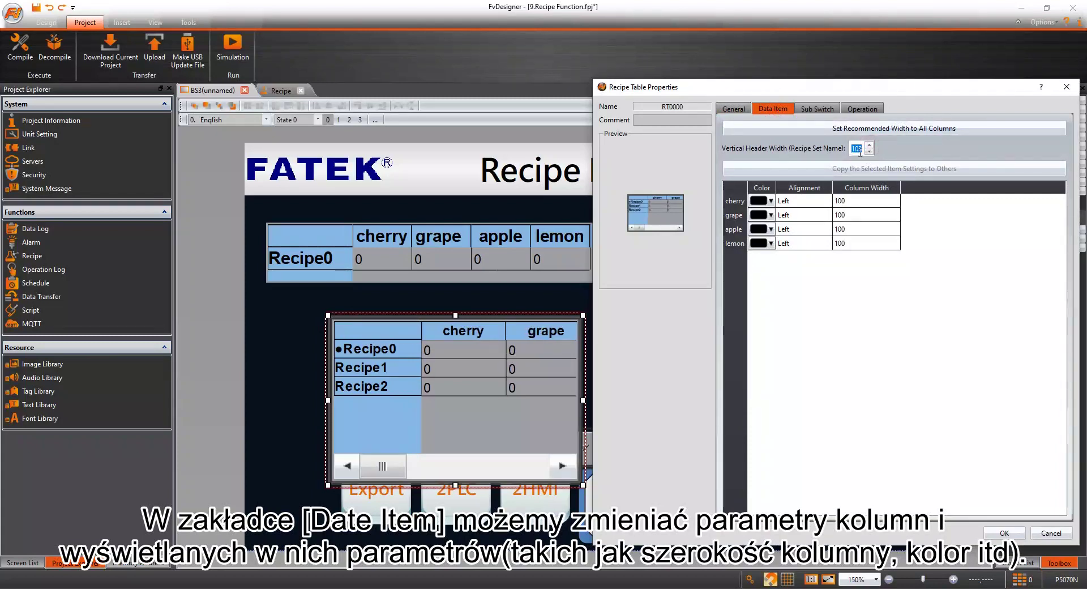
left_click(870, 153)
left_click(870, 152)
left_click(870, 153)
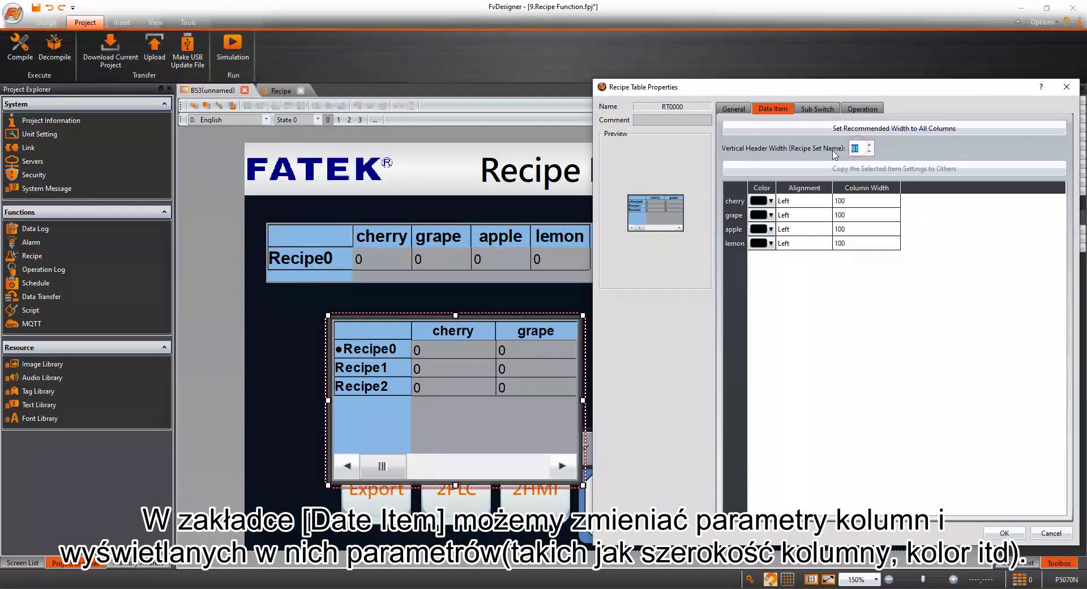
Set the column width of the cherry, grape, apple and lemon items to 80.
left_click(858, 201)
type("80")
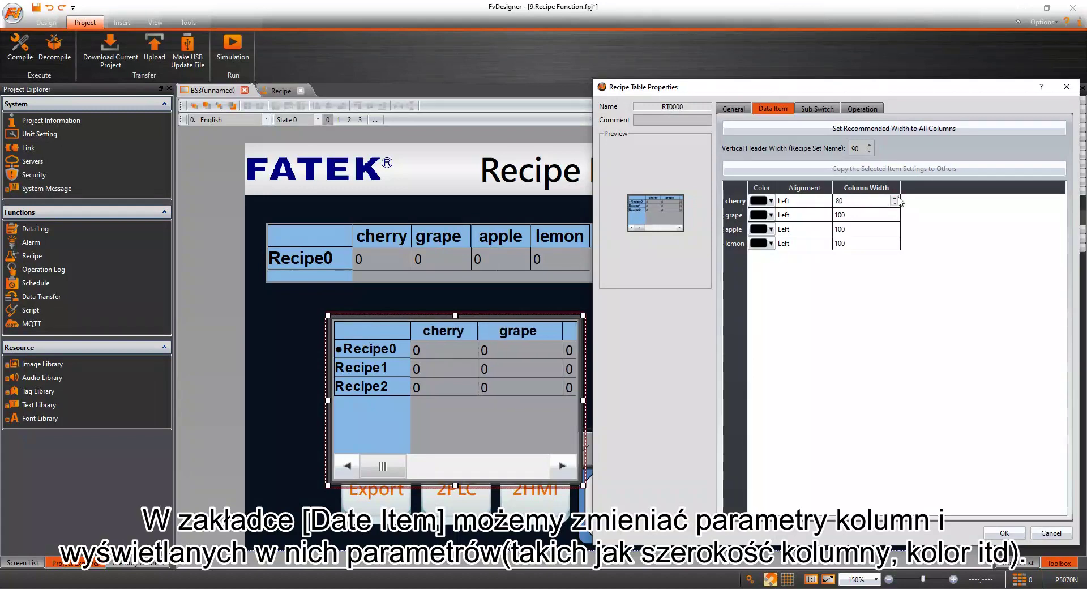
left_click(858, 215)
type("80")
left_click(855, 229)
type("80")
left_click(855, 243)
type("80")
Try Right and Center alignment on the cherry column.
left_click(804, 200)
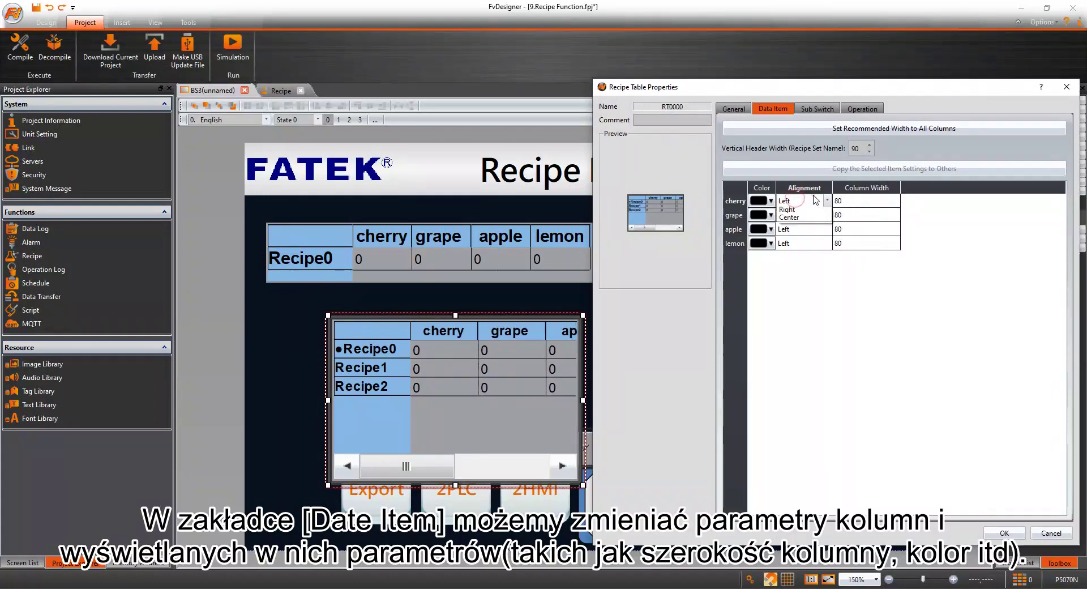
left_click(813, 197)
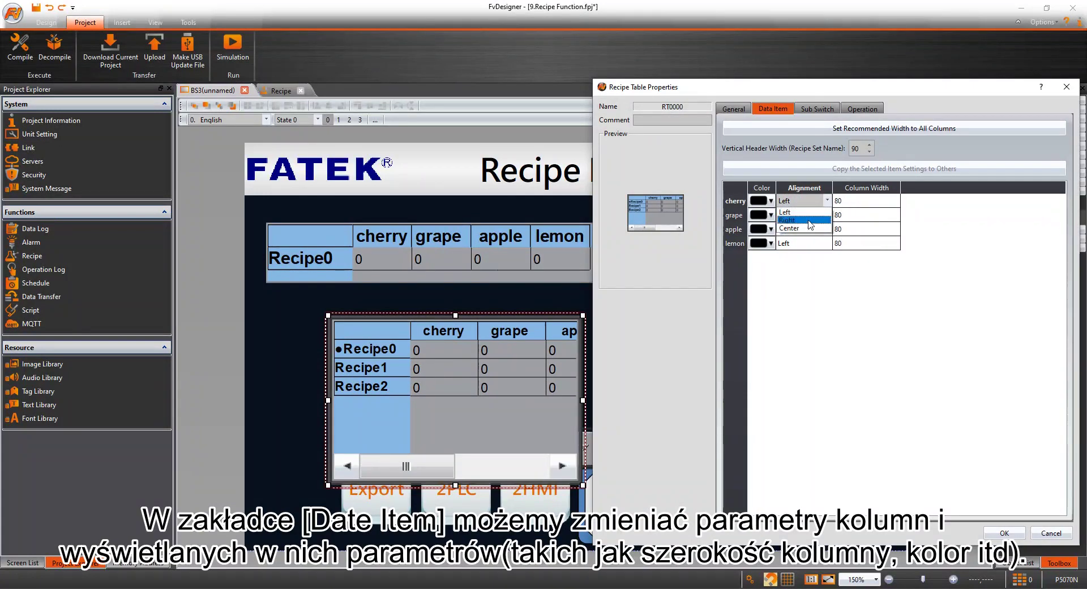
left_click(814, 220)
left_click(813, 201)
left_click(803, 227)
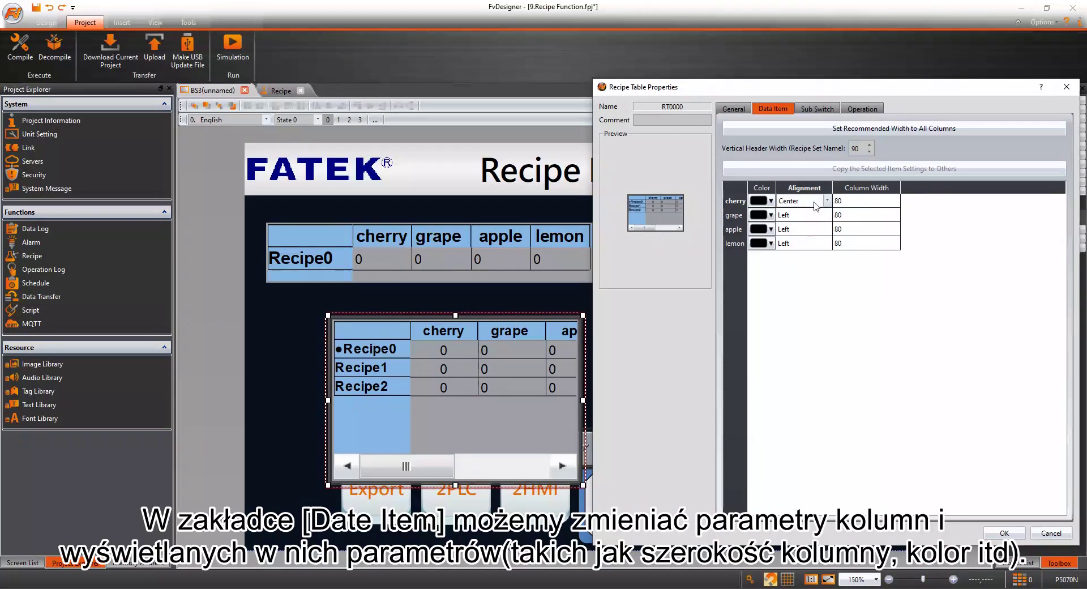
Set the alignment of the cherry, grape, apple and lemon columns to Right and accept the recipe table properties.
left_click(814, 200)
left_click(813, 220)
left_click(810, 217)
left_click(813, 235)
left_click(820, 229)
left_click(819, 248)
left_click(823, 244)
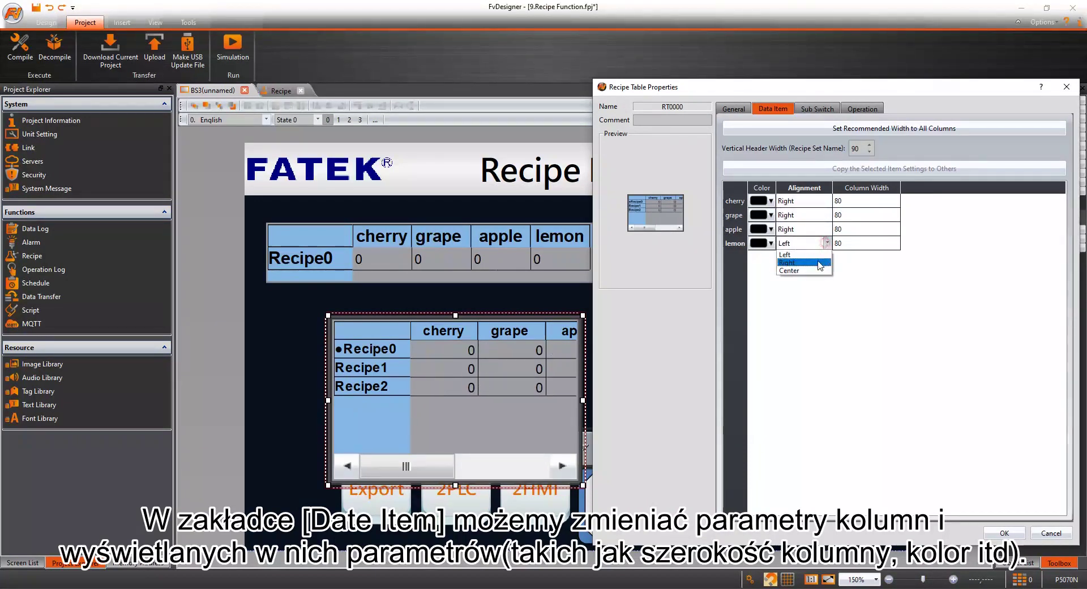
left_click(818, 263)
left_click(1004, 534)
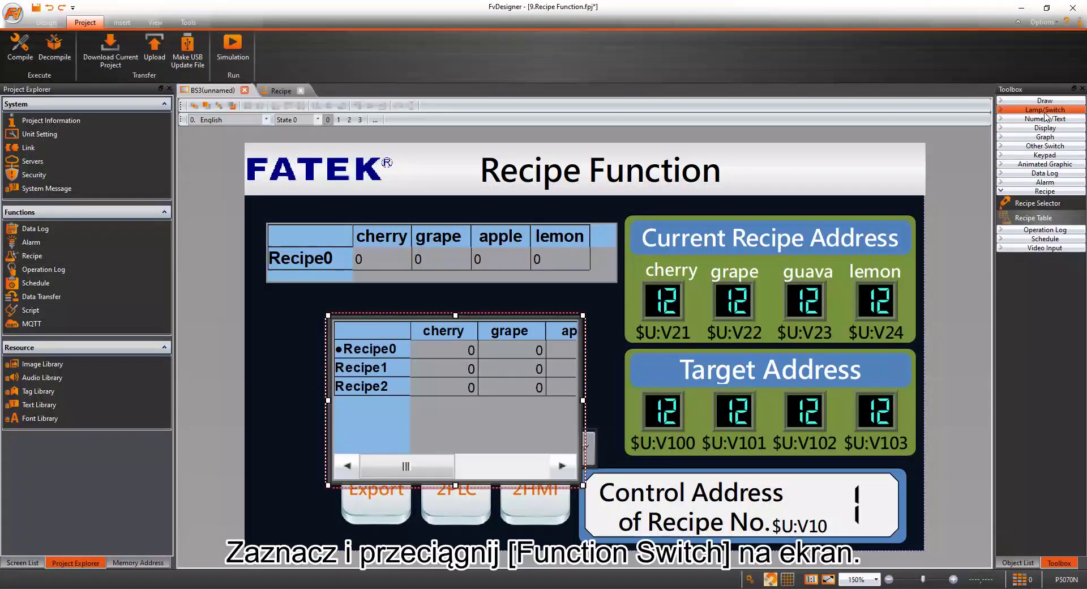
Place a Function Switch beside the Export button and assign it Recipe: Import Recipe Group from File for the juice2 group.
left_click(1043, 110)
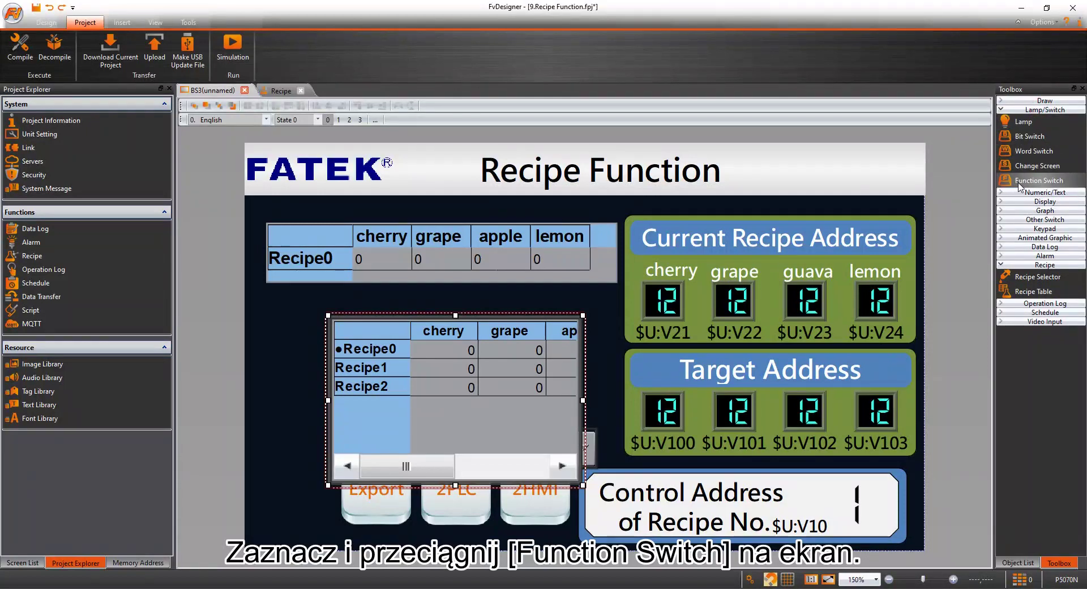
left_click_drag(1017, 186, 272, 478)
double_click(294, 498)
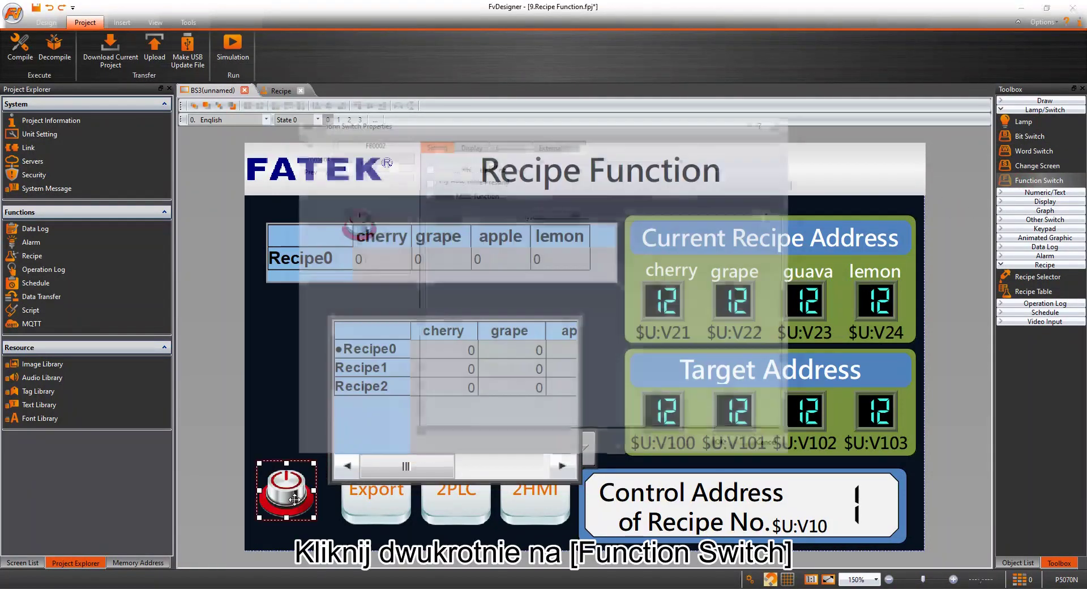
left_click(580, 216)
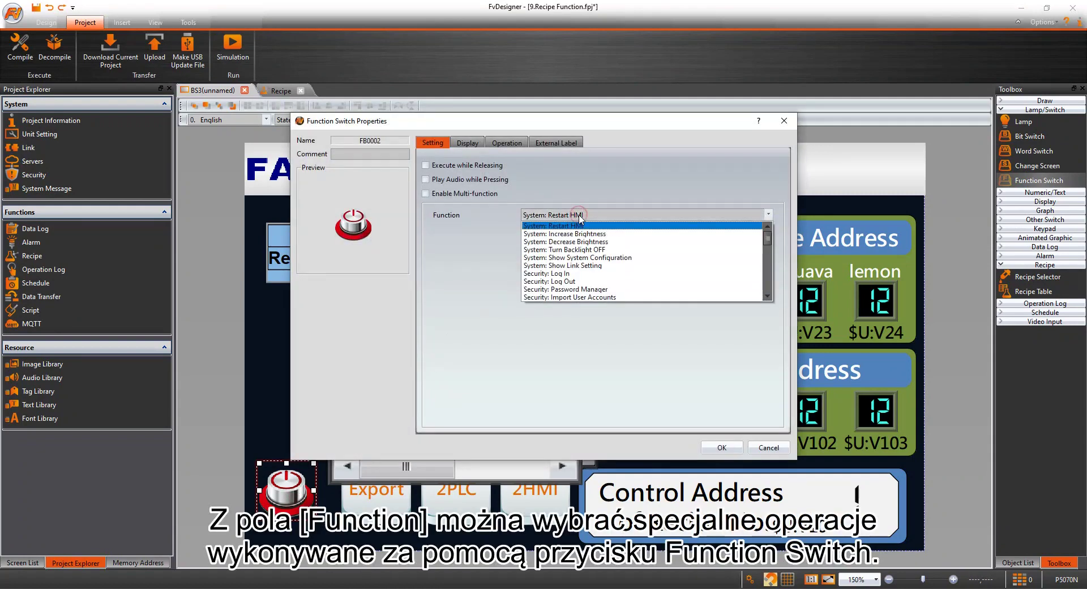
scroll(651, 249, "down", 2)
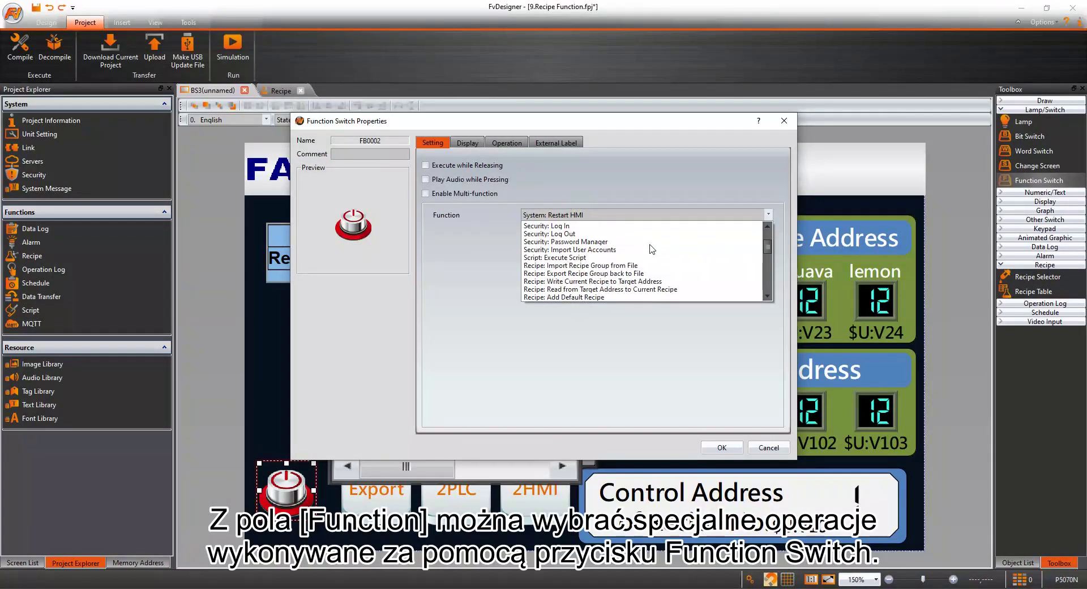
left_click(652, 272)
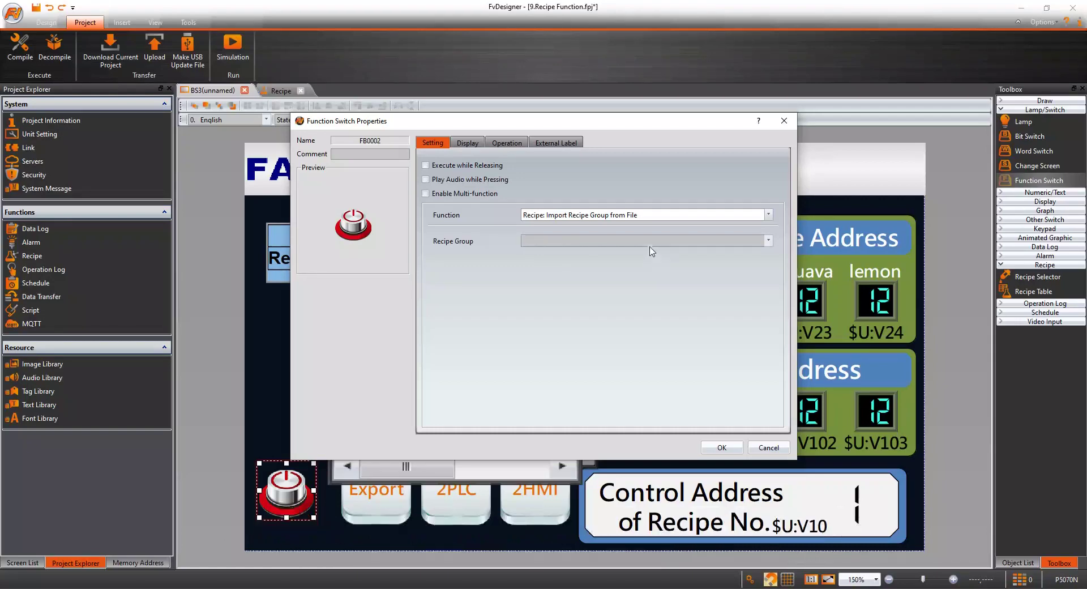
left_click(651, 241)
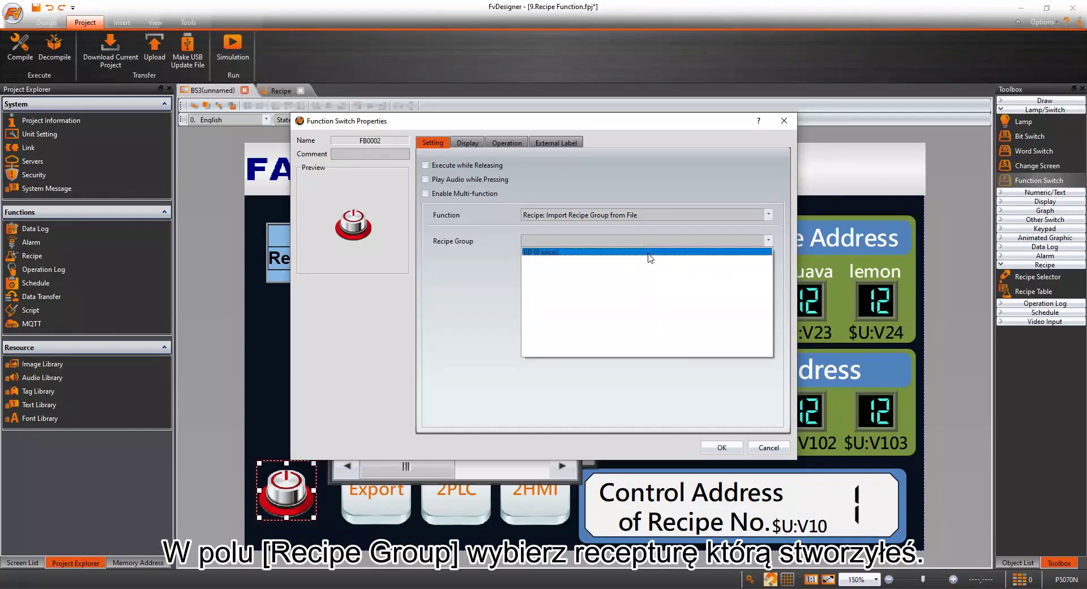
left_click(648, 252)
Try the Export Recipe Group back to File, Write Current Recipe to Target Address and Read from Target Address to Current Recipe functions.
left_click(629, 215)
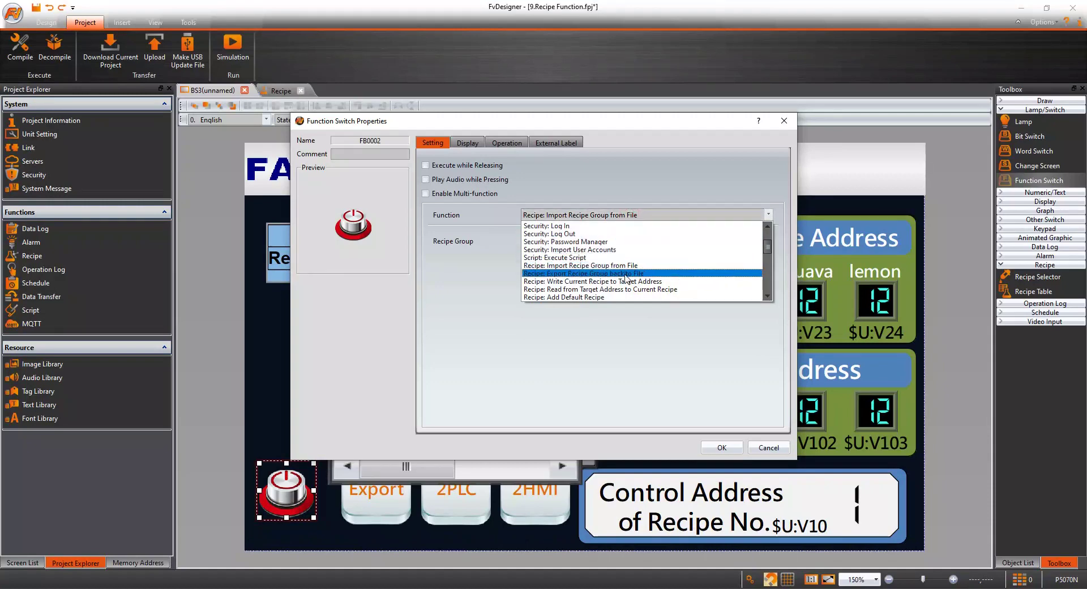
left_click(626, 273)
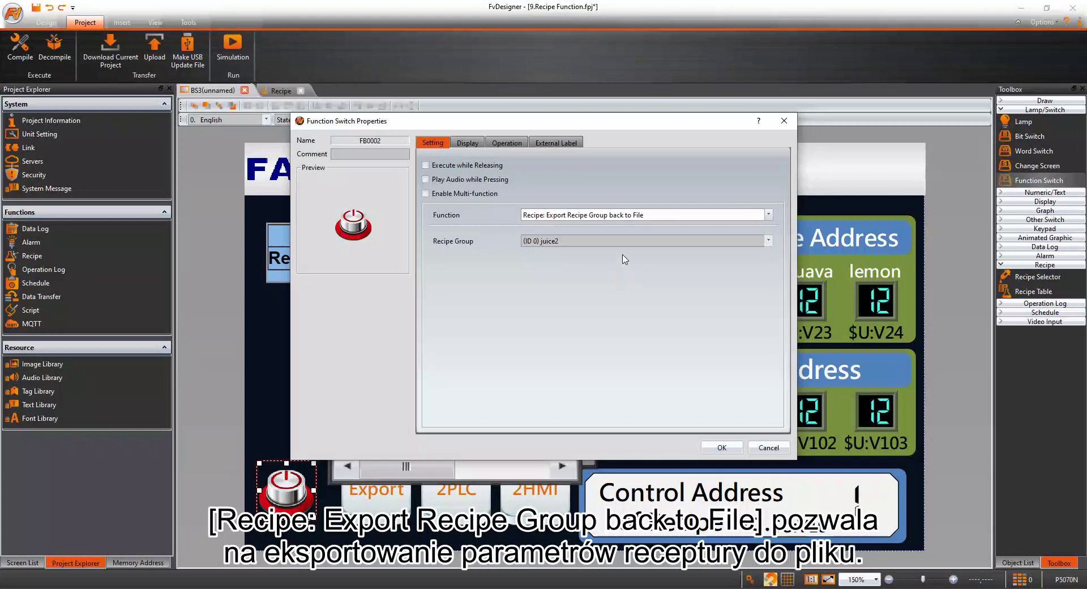
left_click(634, 215)
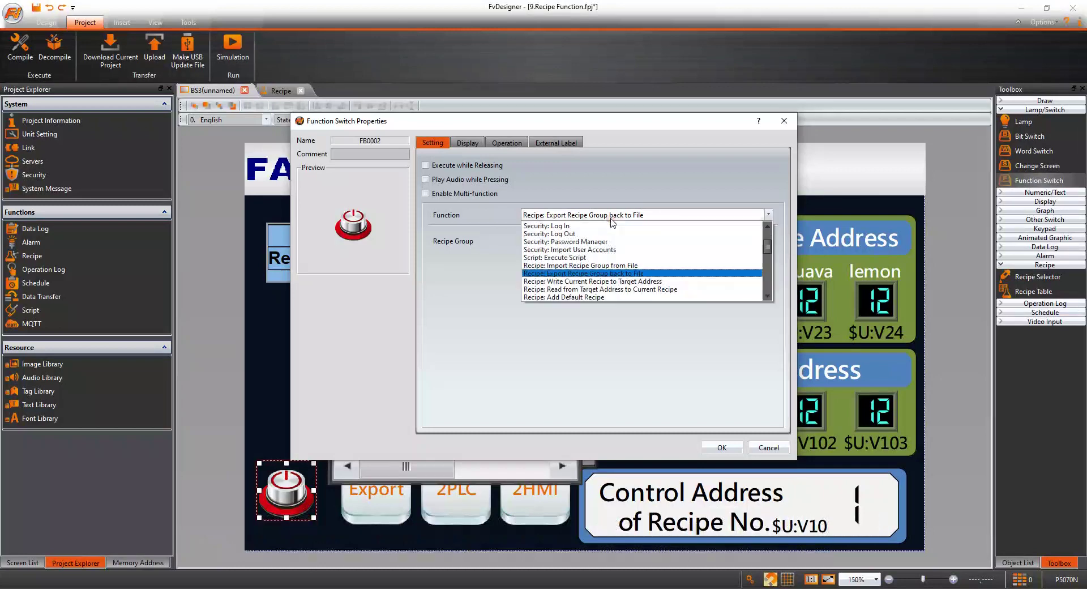
left_click(645, 283)
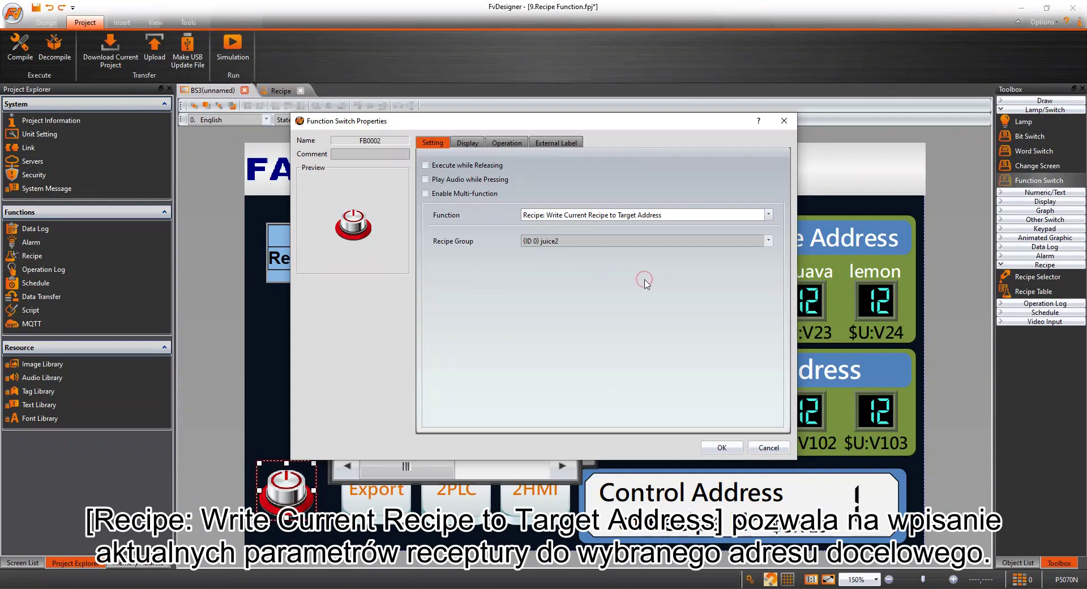
left_click(644, 216)
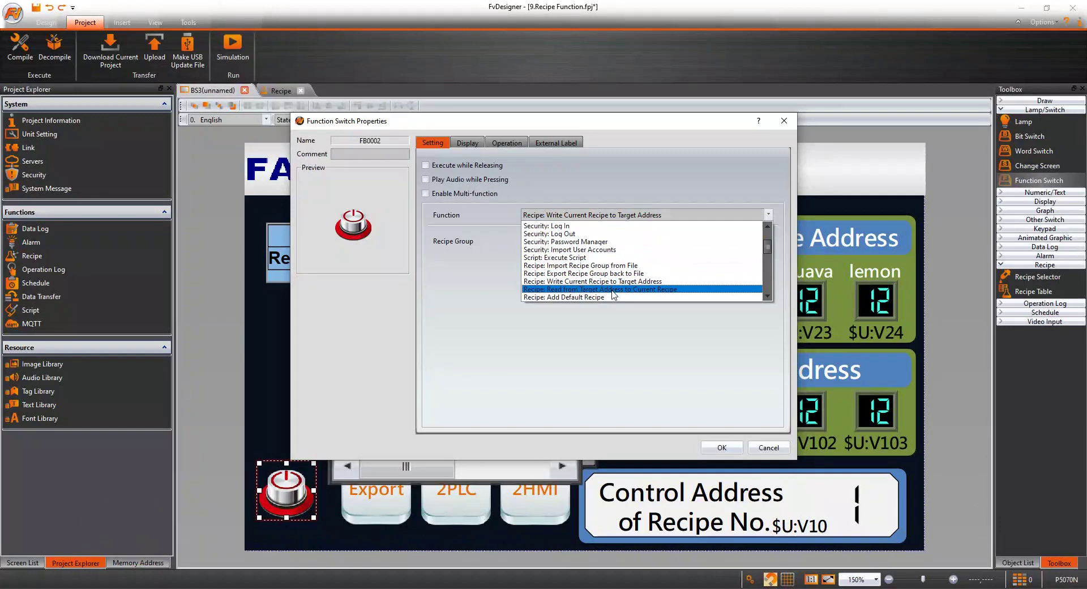
left_click(611, 290)
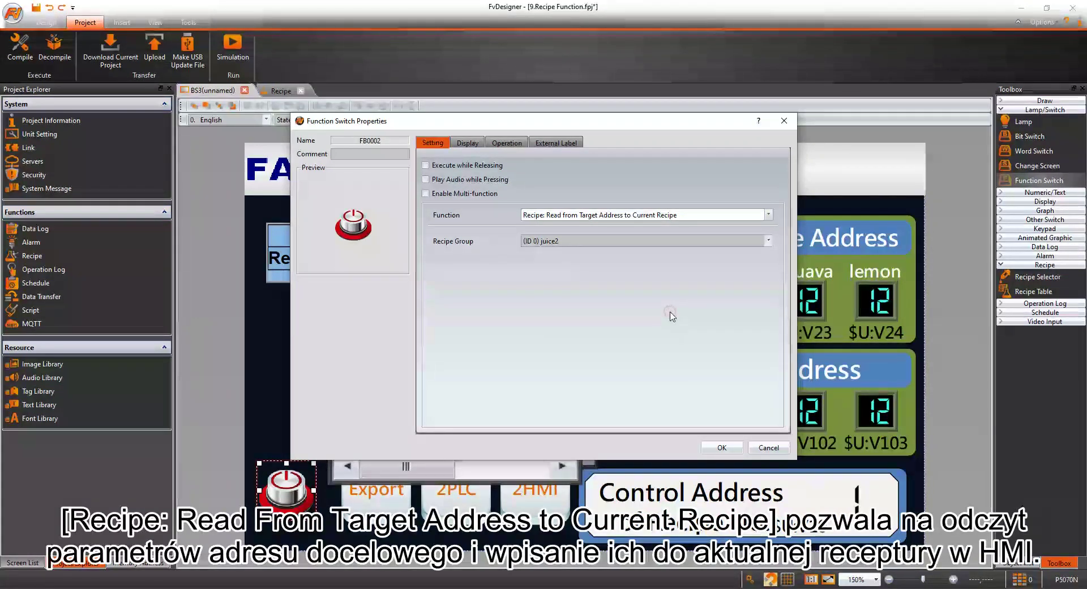
Return the switch's function to Recipe: Import Recipe Group from File and accept the switch properties.
left_click(640, 214)
left_click(609, 266)
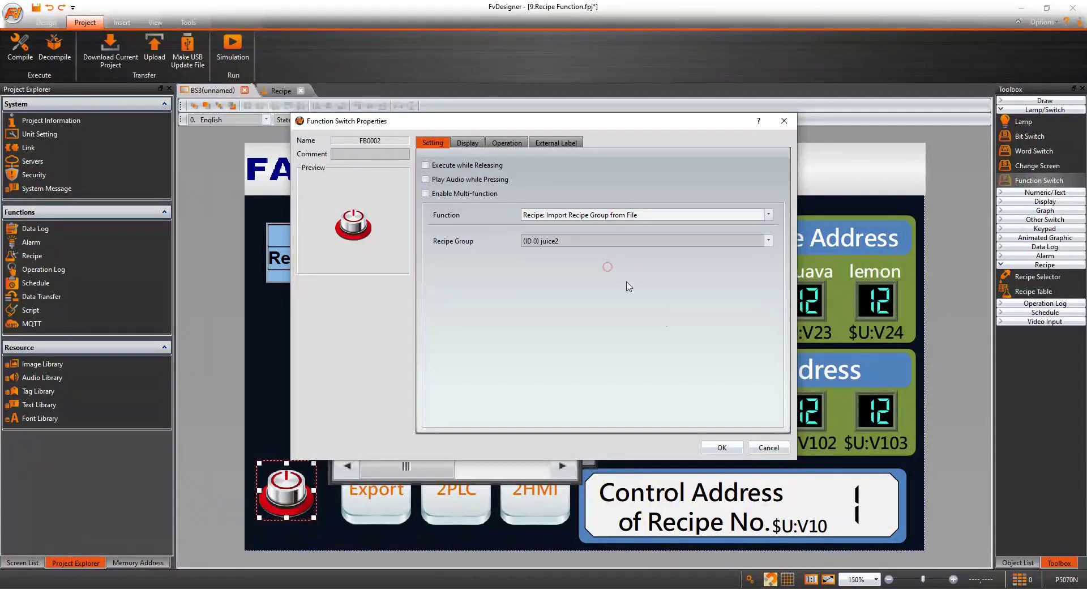
left_click(721, 447)
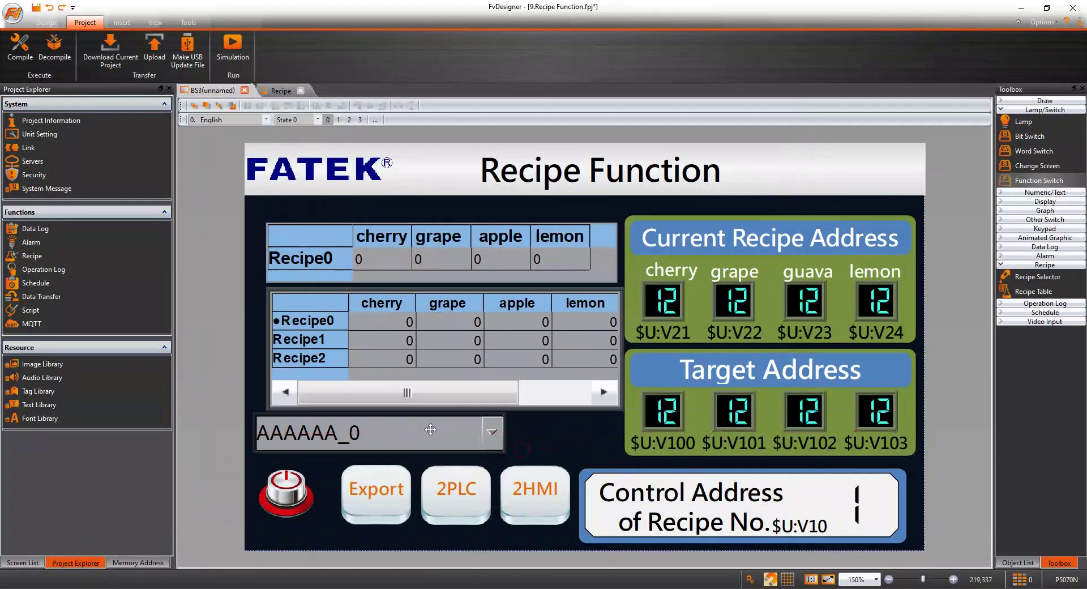
Replace the red power-button image of the new function switch with the white rounded button image used by the neighbouring switches.
double_click(286, 492)
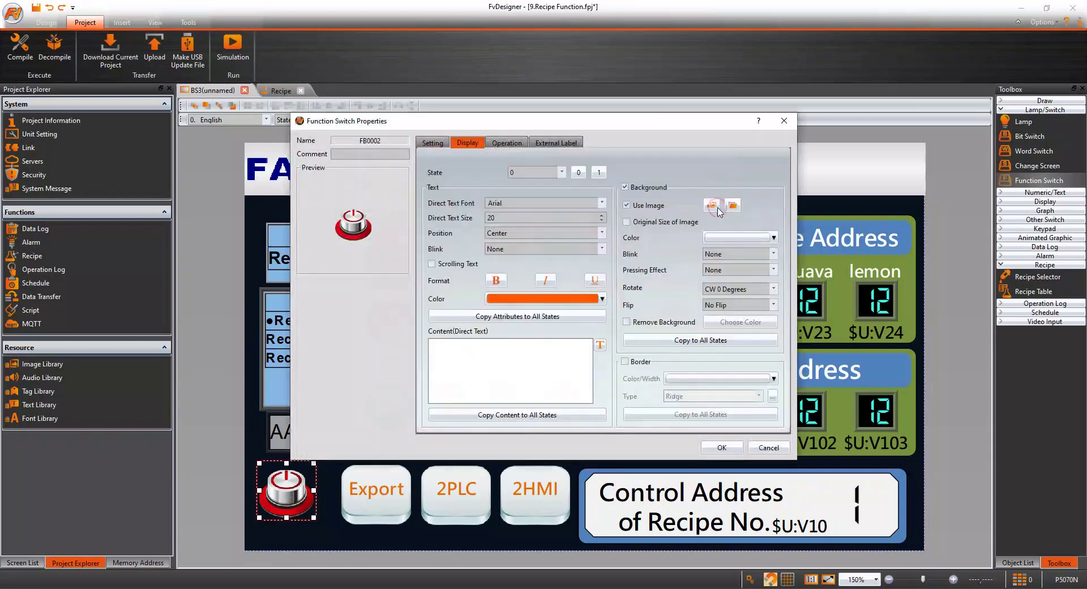
left_click(713, 206)
scroll(416, 276, "down", 3)
left_click(383, 350)
left_click(675, 454)
left_click(722, 447)
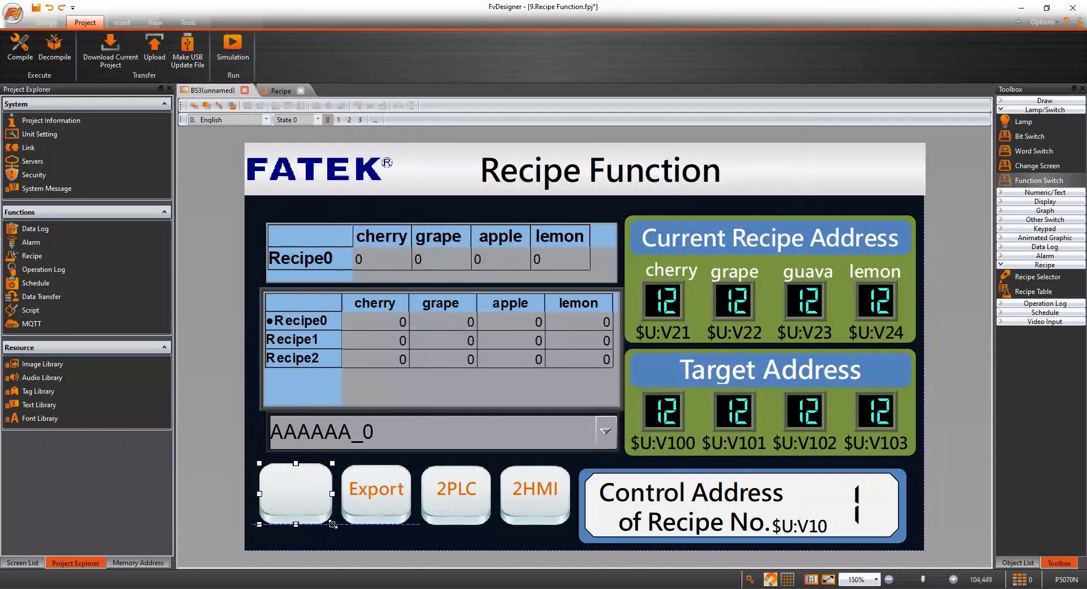
Place a copy of the Export label on the blank white switch and change its text to Import.
left_click_drag(376, 488, 310, 488)
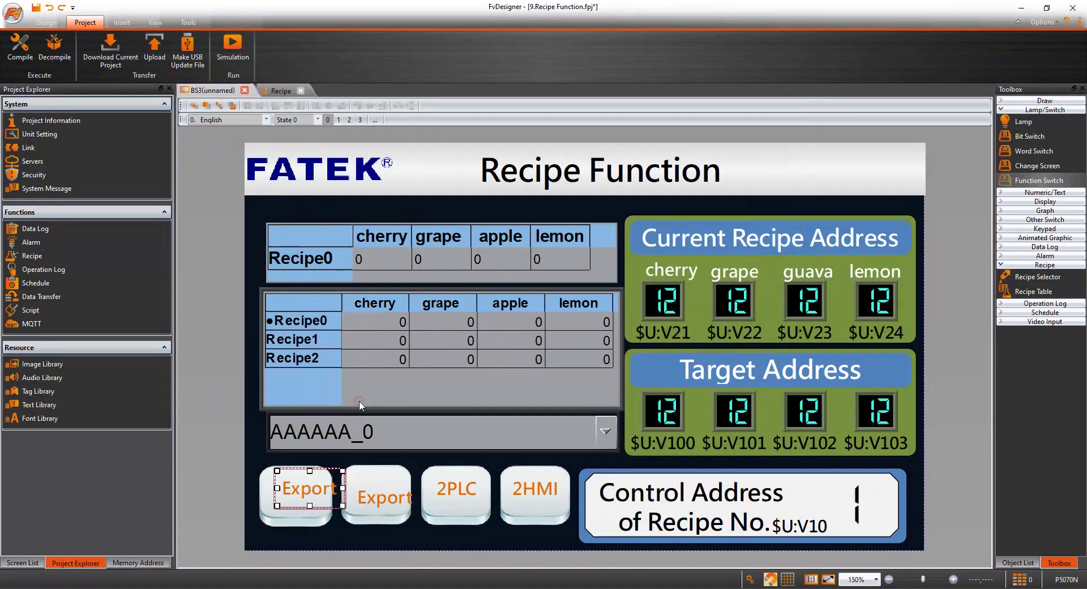
double_click(295, 491)
type("Import")
left_click(722, 433)
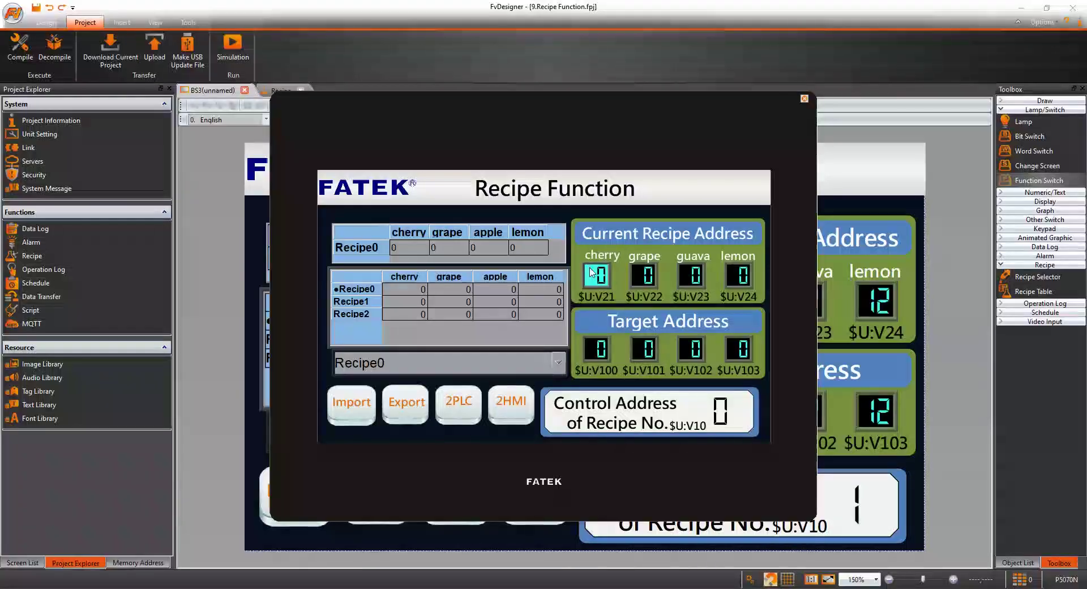
In the simulated screen, set the Current Recipe Address values of Recipe0 to cherry 6, grape 9, guava 3 and lemon 5.
left_click(601, 276)
left_click(519, 426)
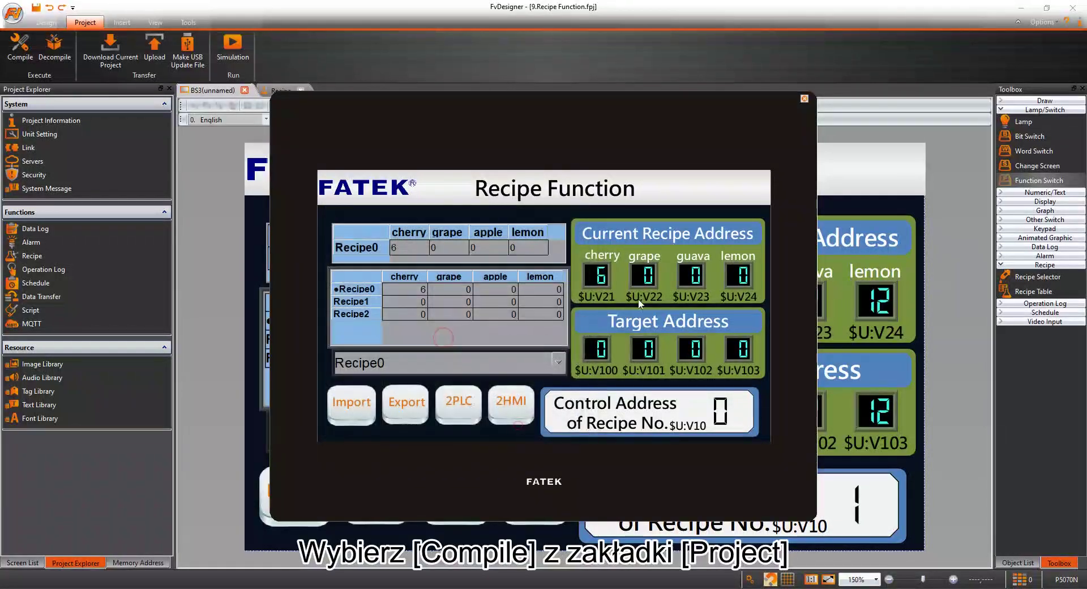
left_click(648, 275)
left_click(488, 309)
left_click(571, 420)
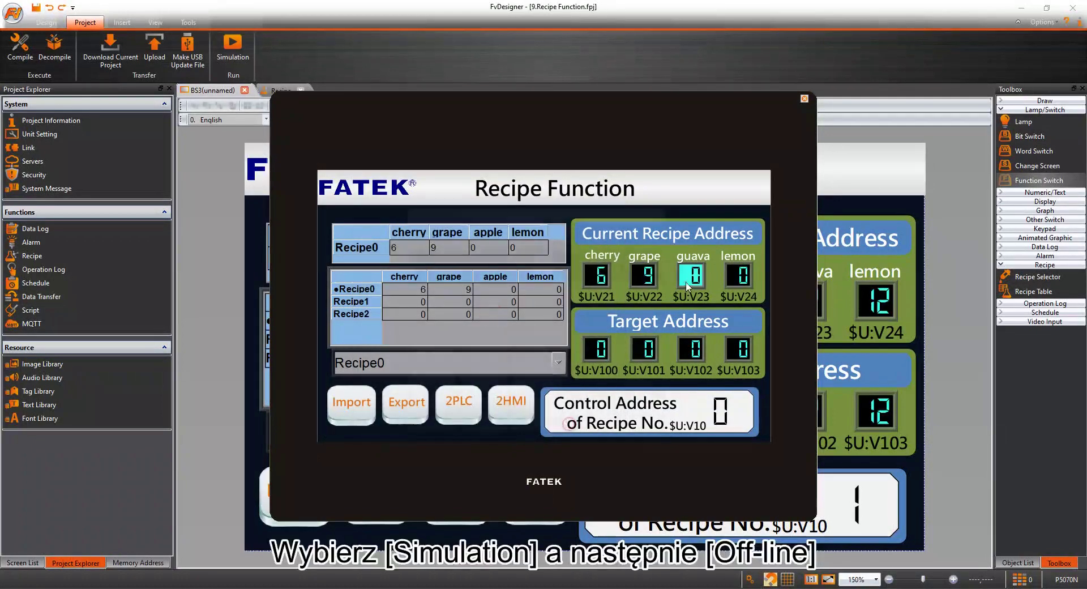
left_click(691, 276)
left_click(536, 380)
left_click(617, 418)
left_click(731, 285)
left_click(527, 342)
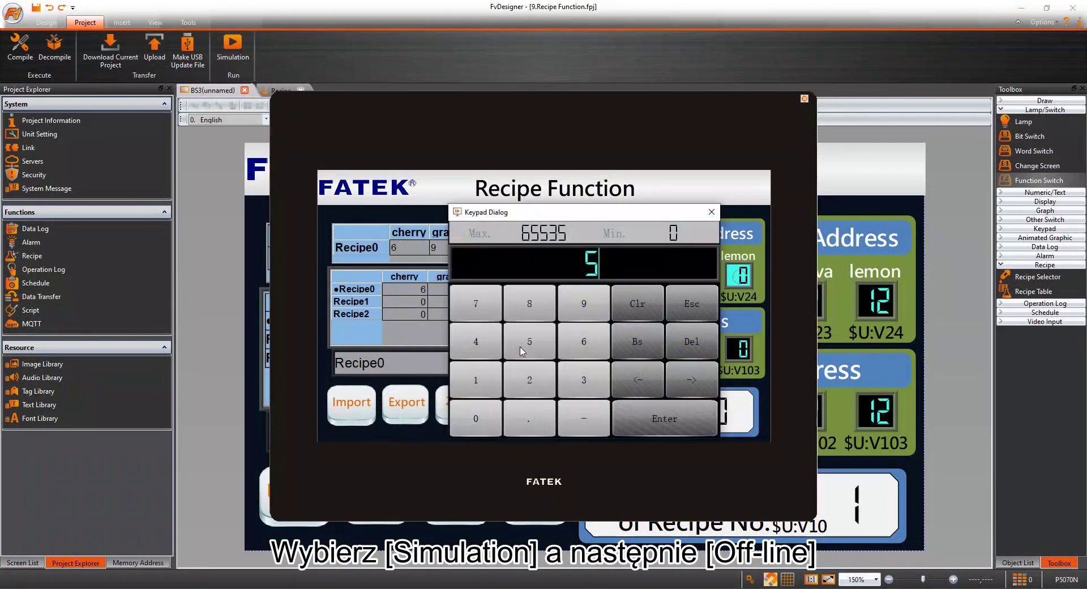
left_click(645, 416)
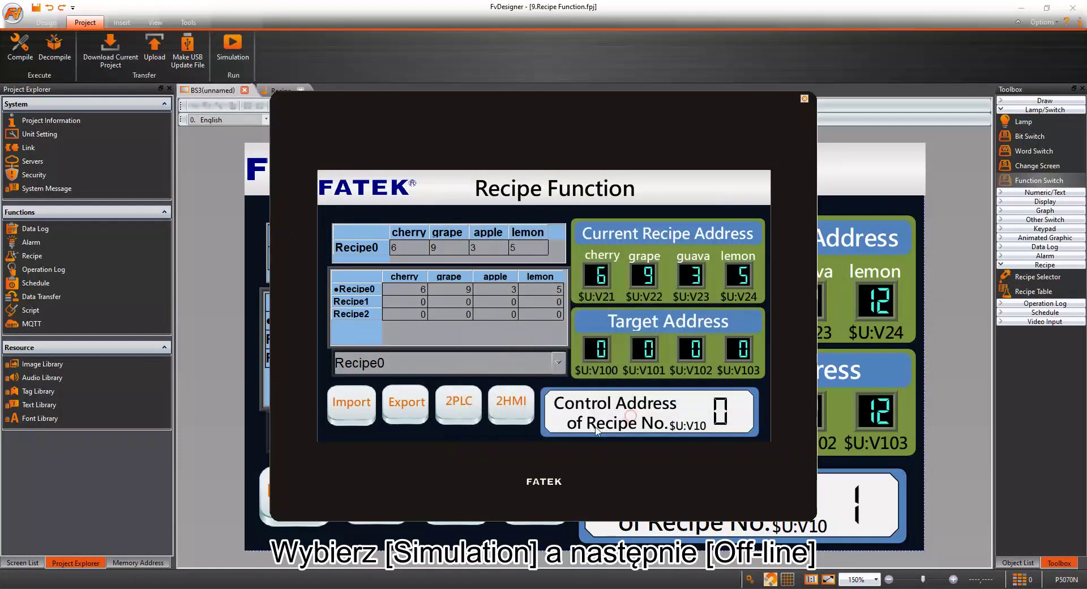
Transfer Recipe0 to the target addresses with the 2PLC switch and select Recipe1 in the recipe selector.
left_click(470, 405)
left_click(474, 369)
left_click(417, 324)
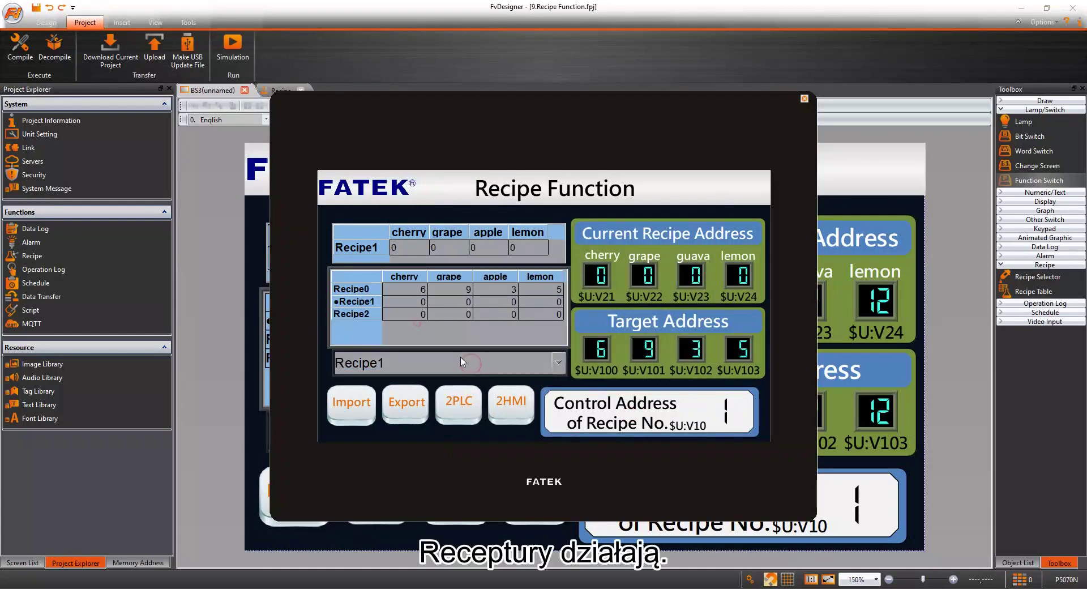